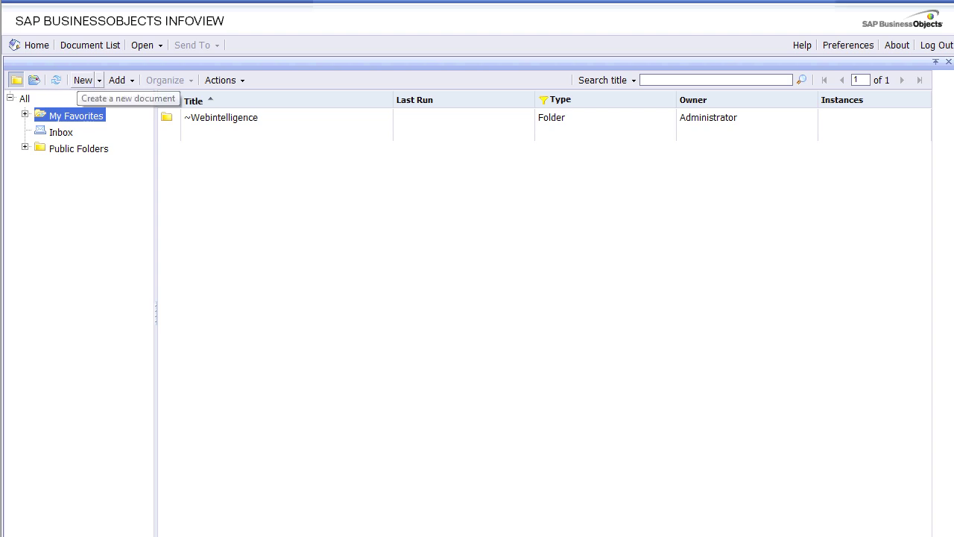
Create a new Web Intelligence document on the eFashion universe and add Year and Quarter to the result objects
click(99, 80)
click(142, 149)
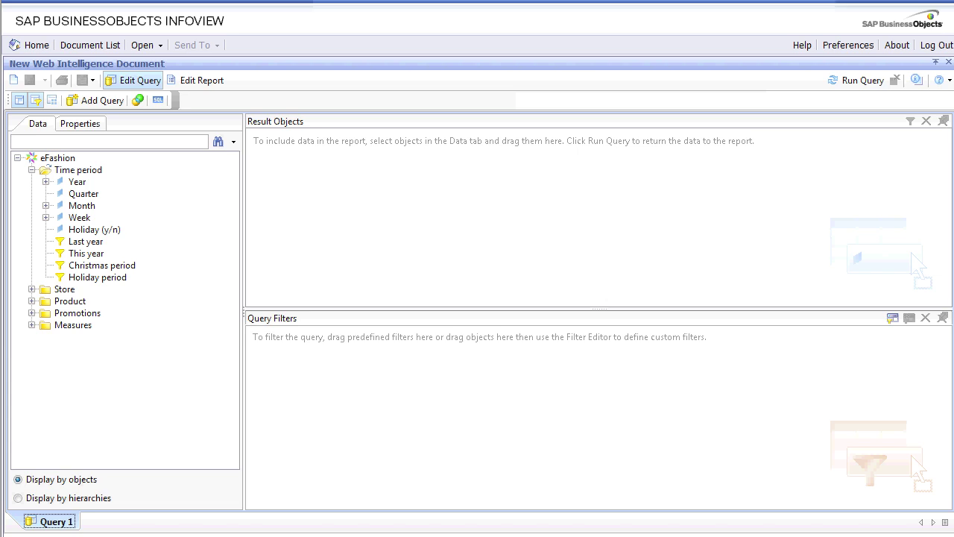
drag(77, 182, 469, 187)
drag(83, 193, 335, 143)
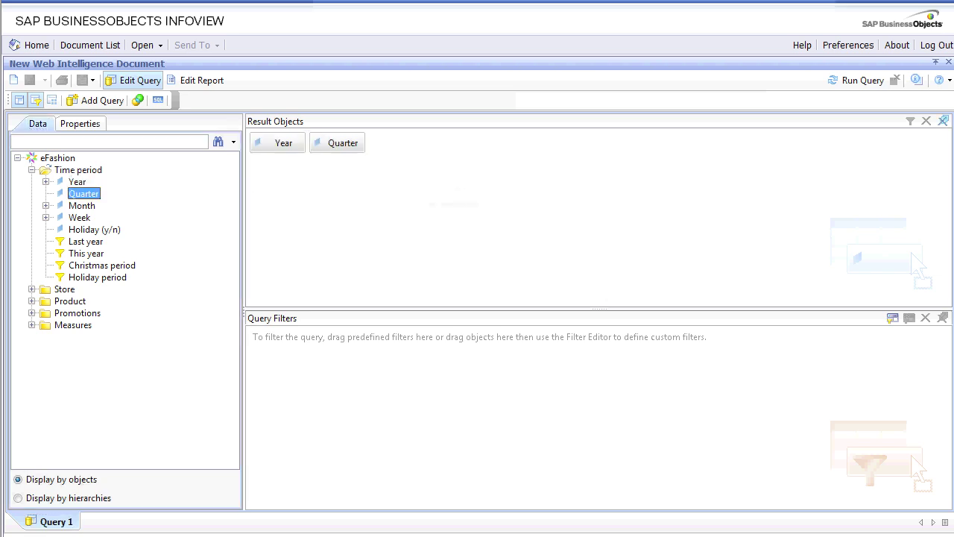
Add State and Name of manager from the Store class to the result objects
double_click(64, 288)
double_click(78, 301)
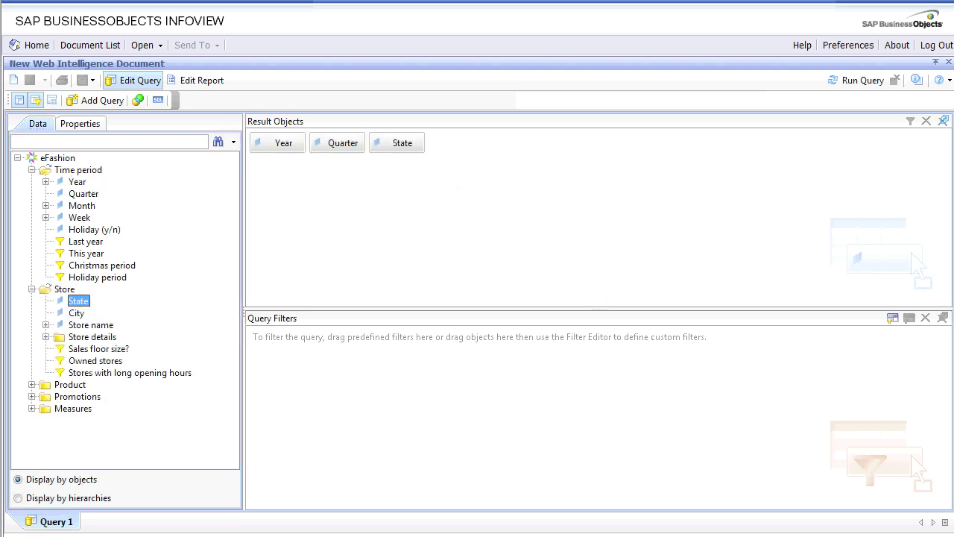
double_click(93, 336)
double_click(118, 360)
scroll(125, 310, down, 1)
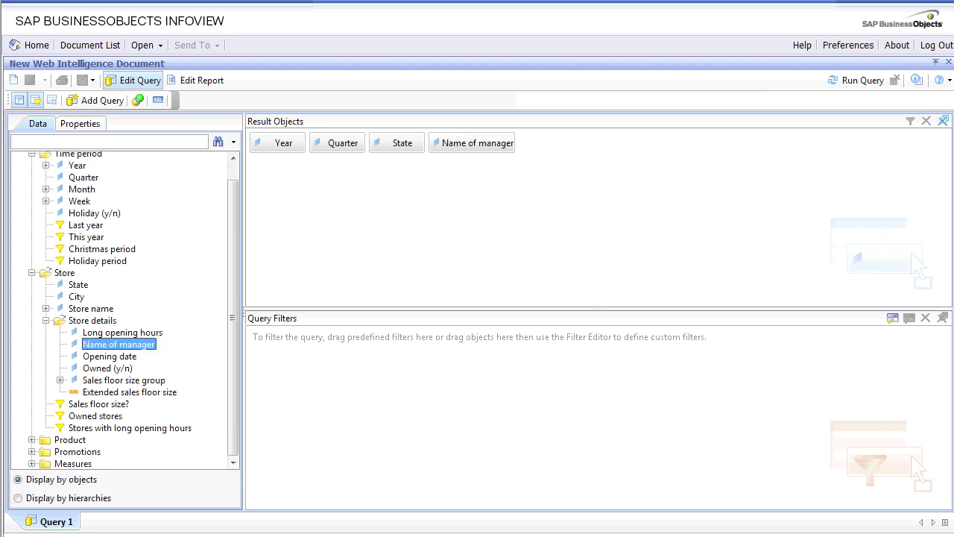
Add Lines, Category and SKU desc from the Product class to the result objects, and remove the stray SKU number filter
double_click(70, 439)
scroll(125, 310, down, 1)
double_click(79, 320)
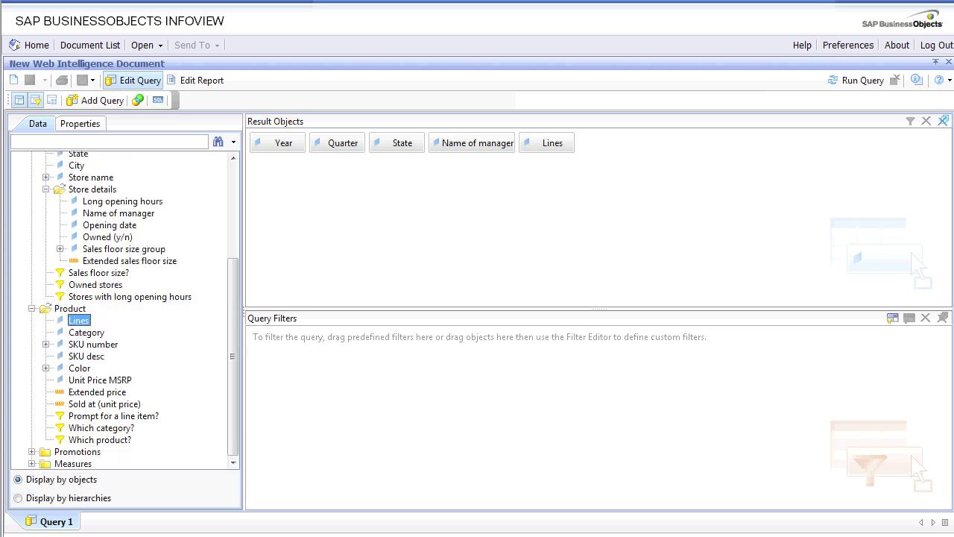
double_click(86, 332)
drag(94, 344, 373, 372)
double_click(87, 357)
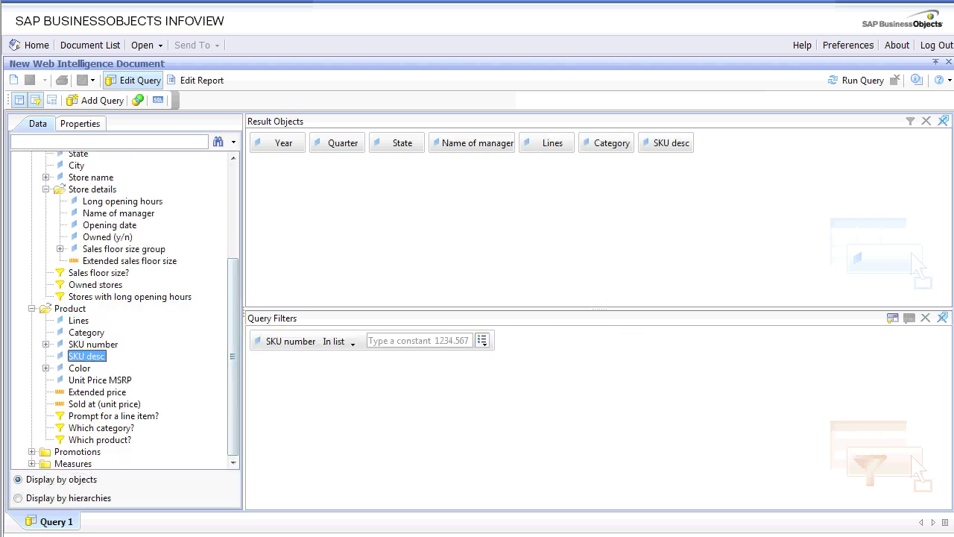
click(291, 341)
key(Delete)
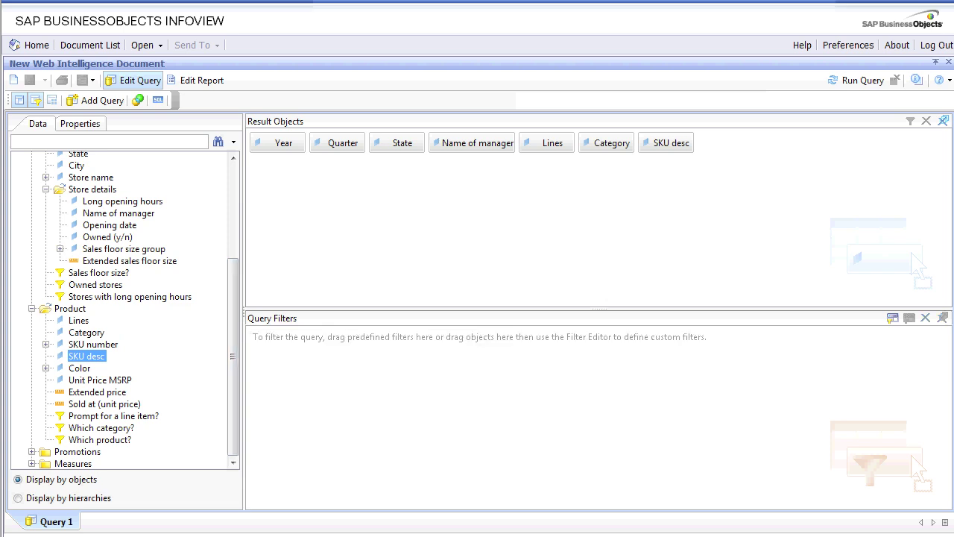
Add a query filter limiting Year to the list 2004, 2005 and 2006
scroll(125, 310, up, 4)
drag(77, 157, 295, 351)
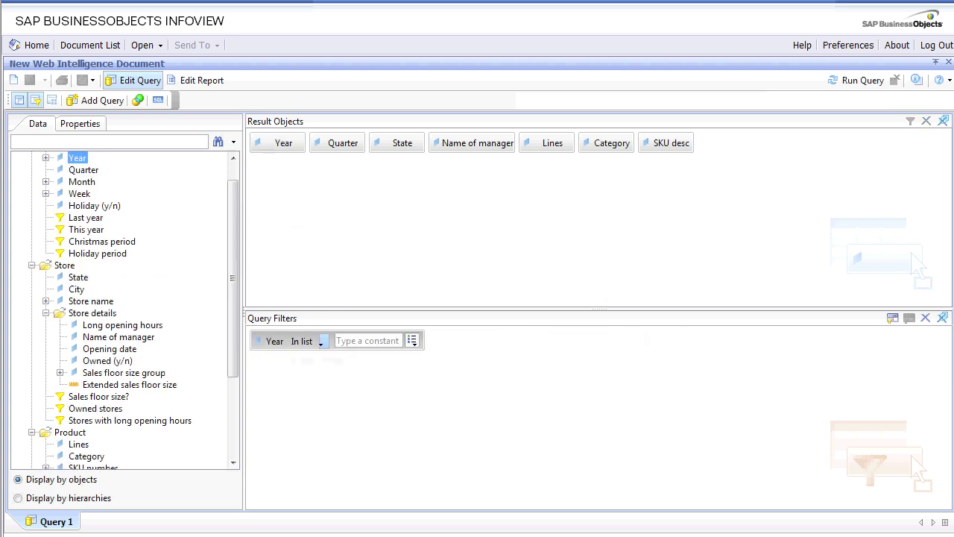
click(322, 342)
click(412, 341)
click(412, 341)
click(441, 374)
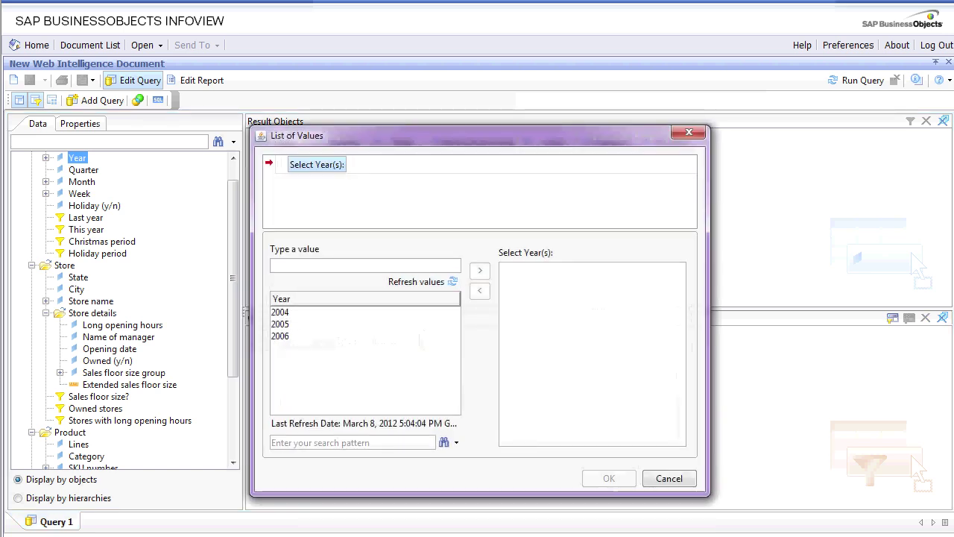
drag(372, 312, 372, 336)
click(479, 269)
click(608, 478)
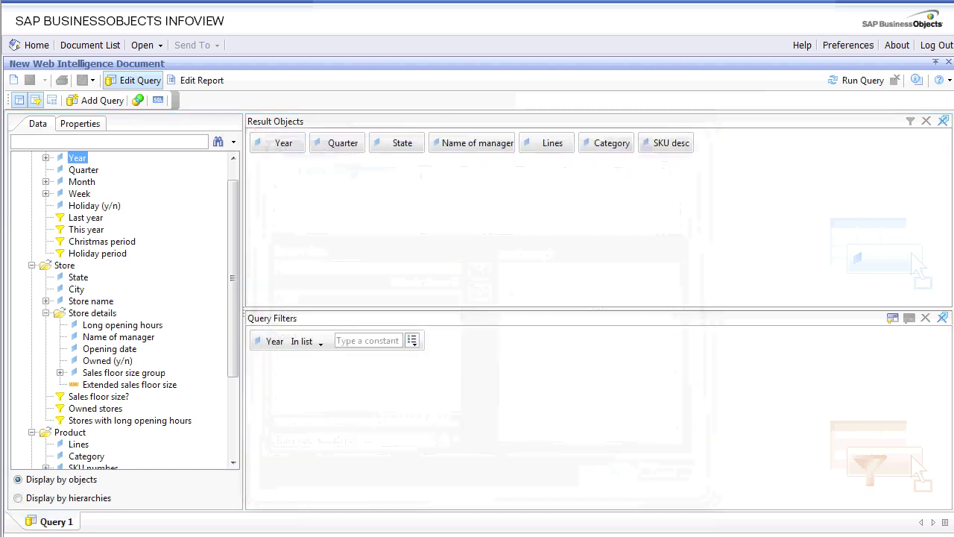
Add an In list query filter on State that prompts for its values
drag(78, 277, 350, 369)
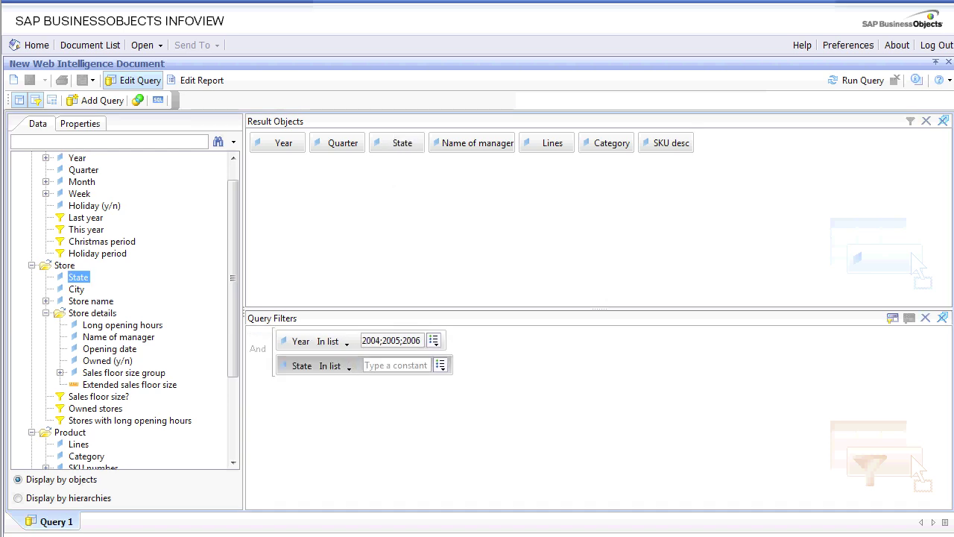
click(440, 365)
click(450, 415)
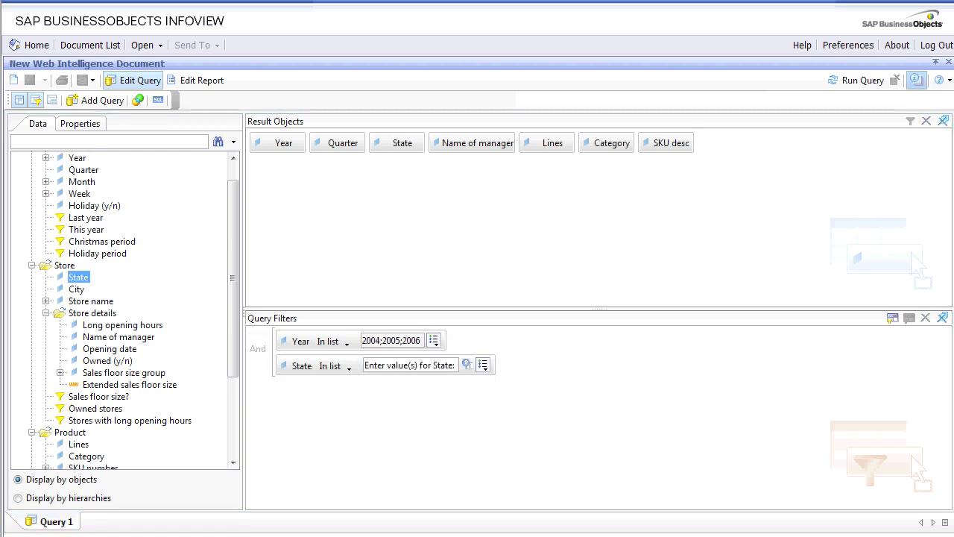
Run the query for California, Colorado, DC, Florida, Illinois and Massachusetts
click(857, 80)
drag(300, 391, 290, 332)
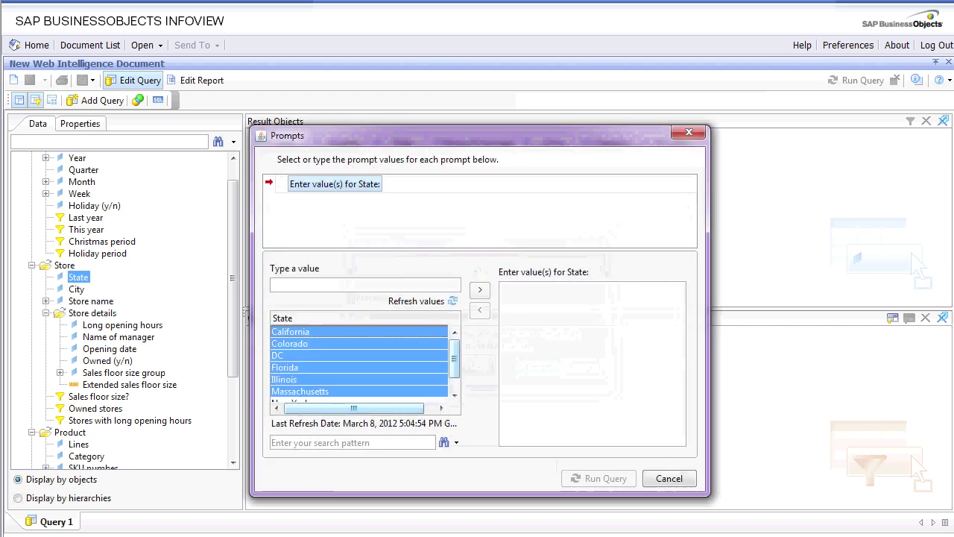
click(480, 290)
click(598, 478)
key(Return)
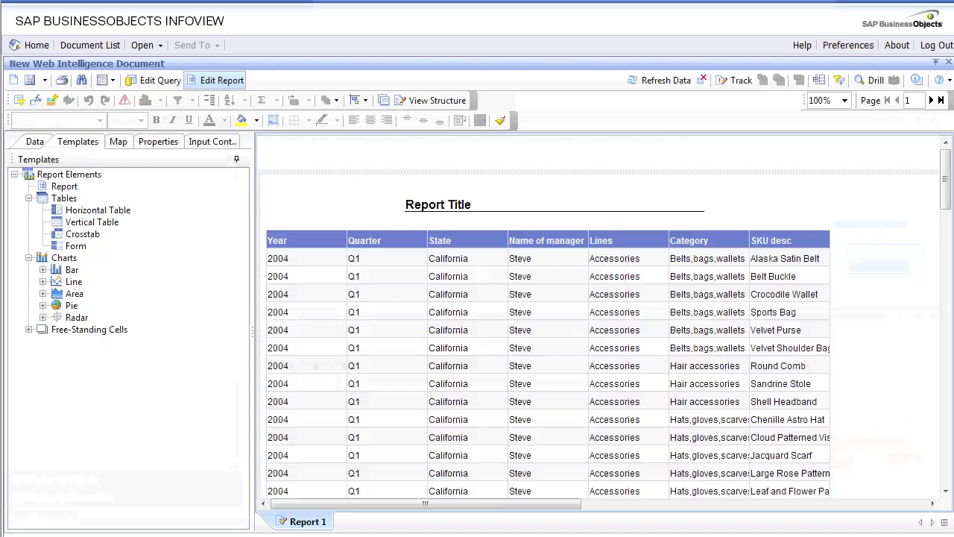
Move the report title to the upper-left corner of the page and place a blank cell above the table's Lines column
drag(436, 203, 263, 154)
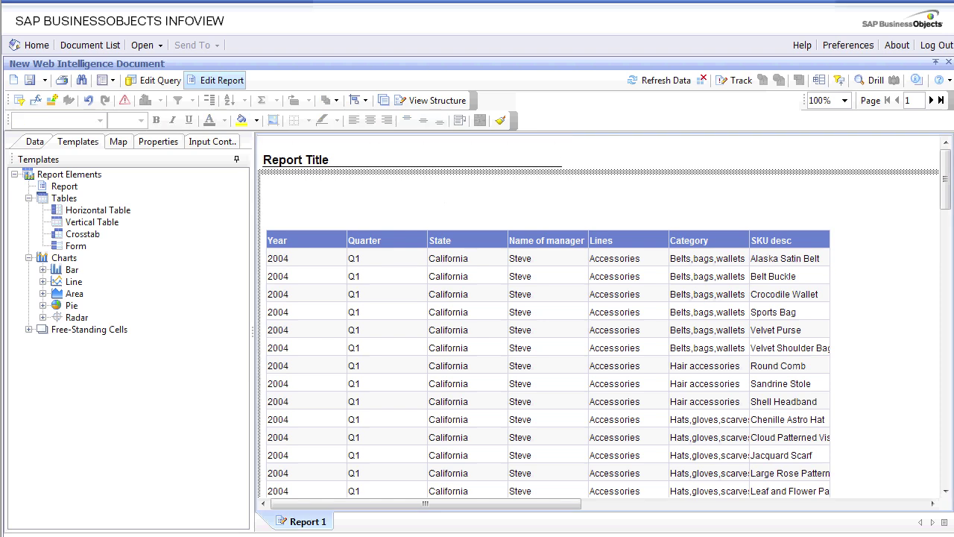
double_click(89, 329)
double_click(110, 341)
drag(99, 353, 601, 201)
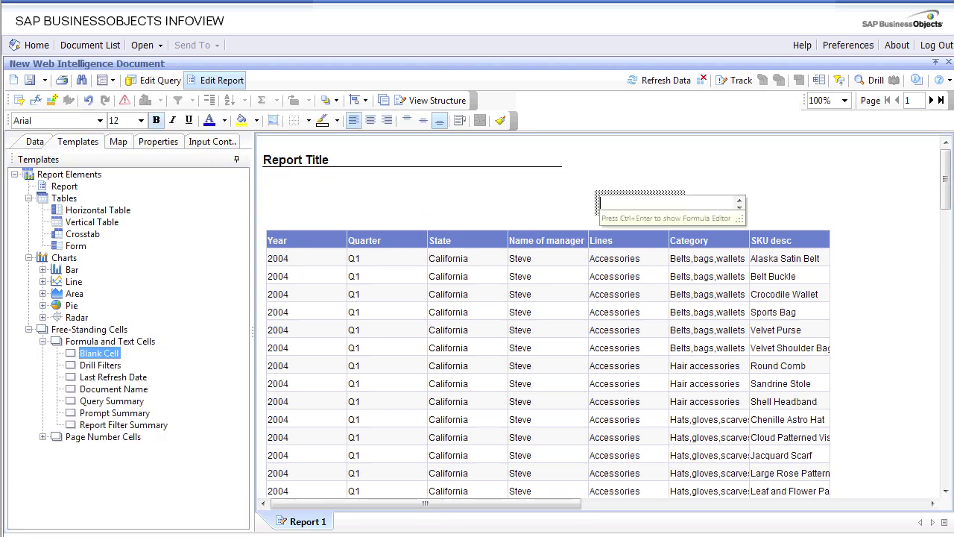
Enter a Count formula on SKU desc in the new blank cell
text(=count(sk)
key(Return)
text())
key(Return)
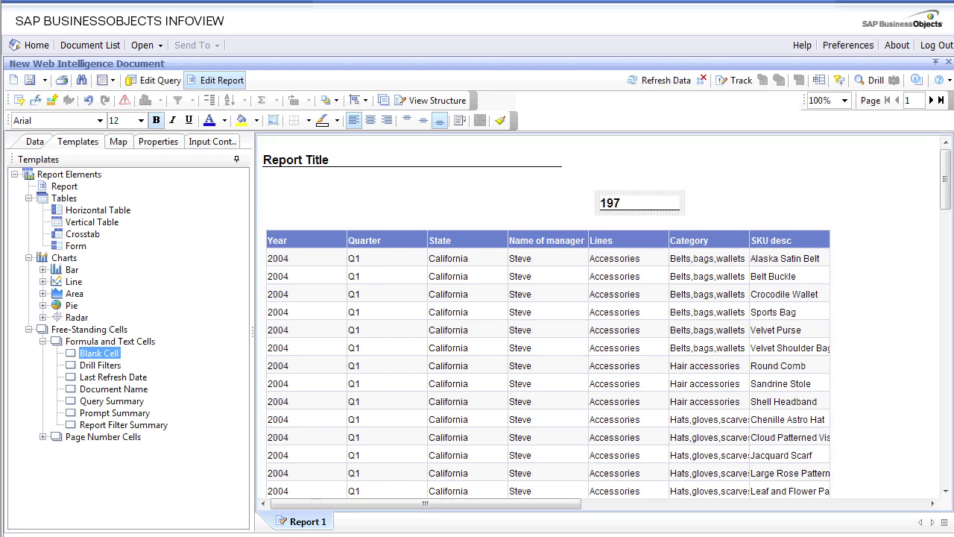
Refresh the data with New York added to the selected states
click(659, 80)
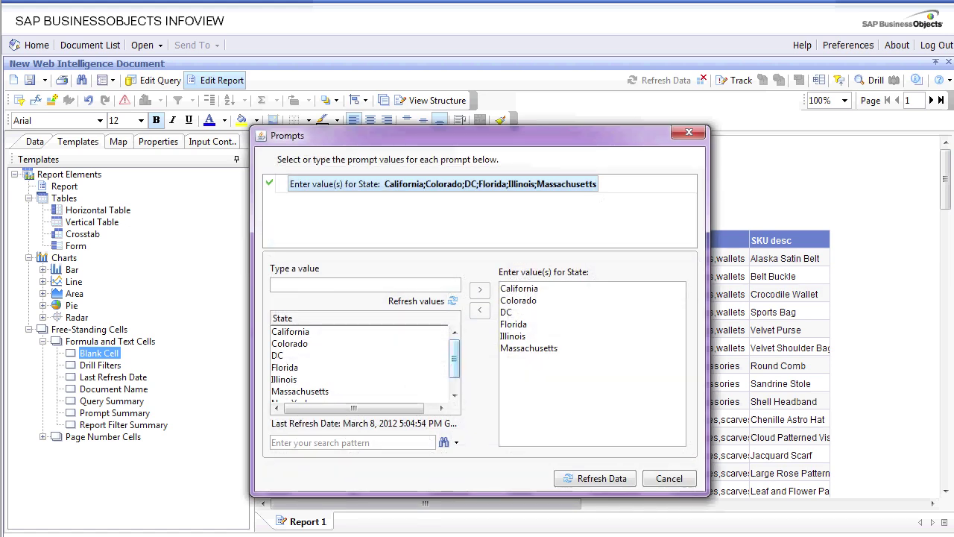
drag(290, 343, 290, 401)
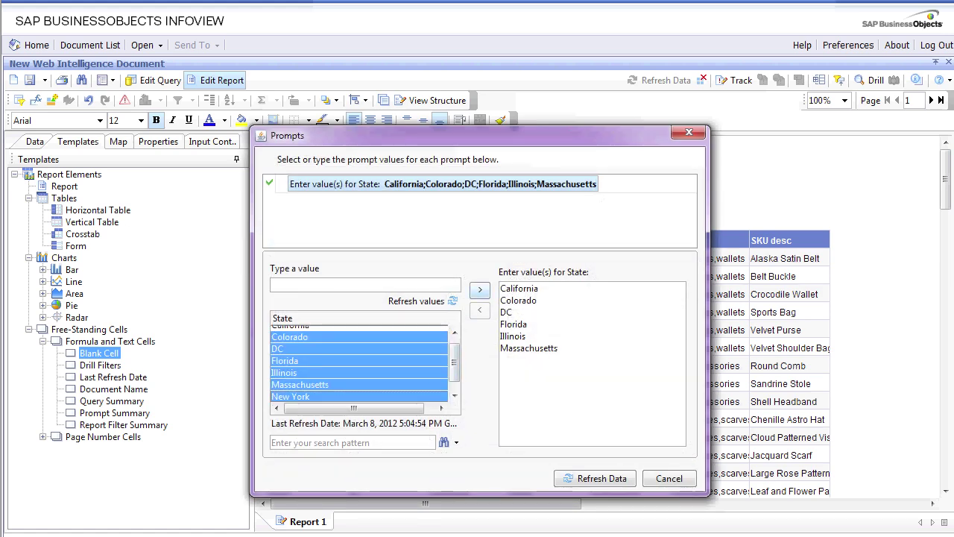
click(480, 290)
click(596, 478)
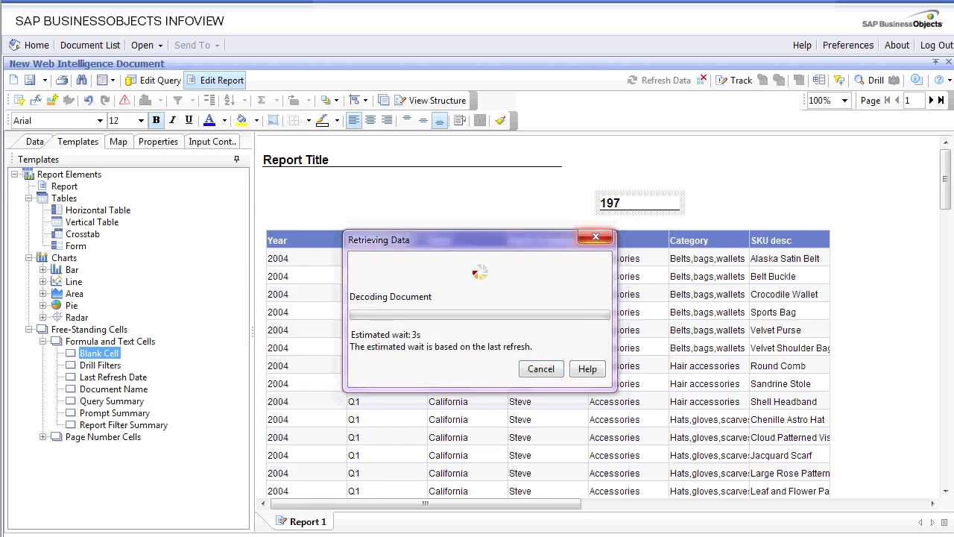
Refresh the data with only Florida and Massachusetts kept as the selected states
click(659, 80)
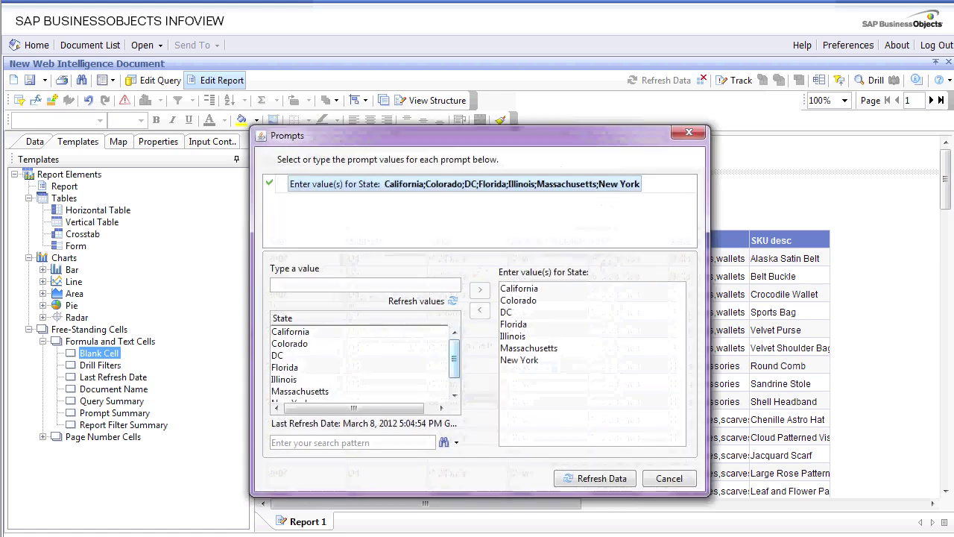
drag(529, 364, 529, 289)
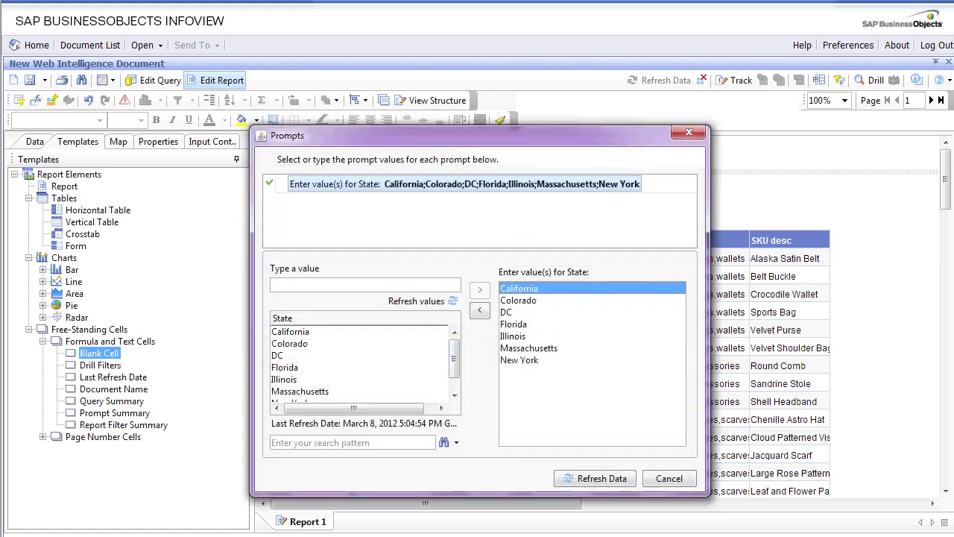
double_click(513, 288)
double_click(513, 300)
double_click(513, 312)
double_click(513, 325)
double_click(513, 289)
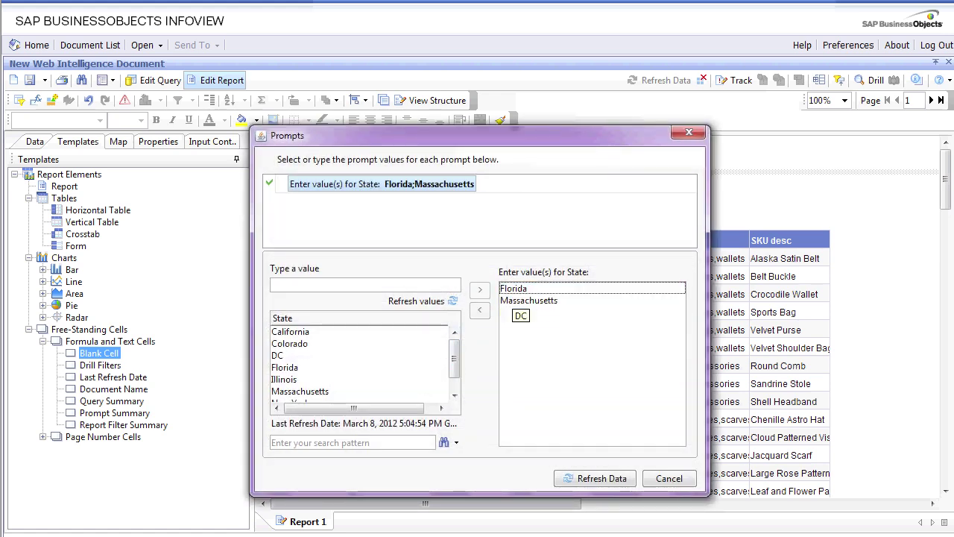
click(596, 478)
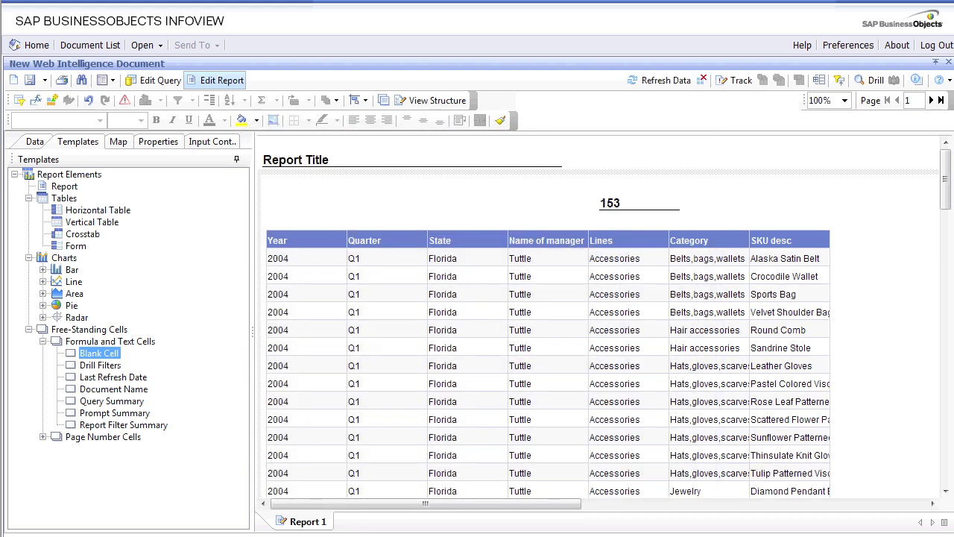
Place a second blank cell above the table's Year column
click(602, 199)
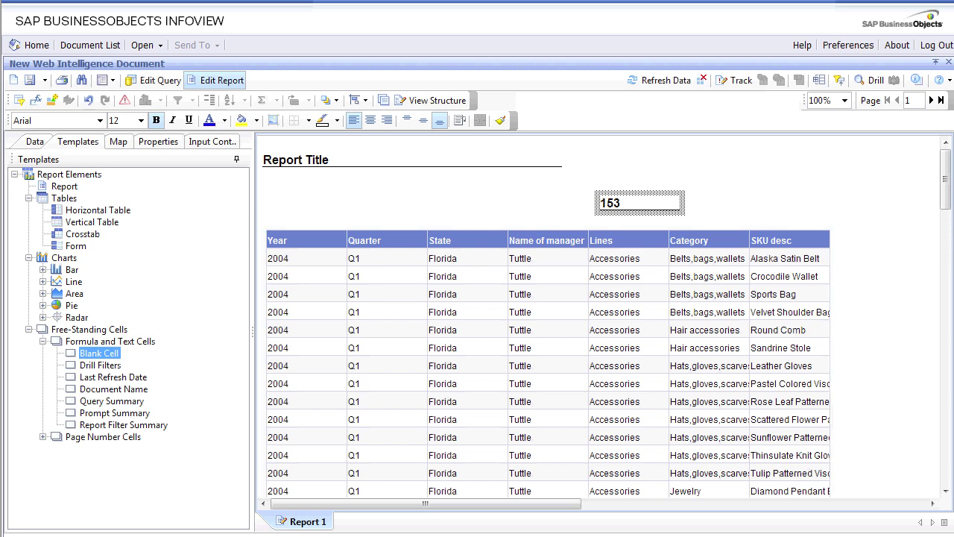
click(260, 222)
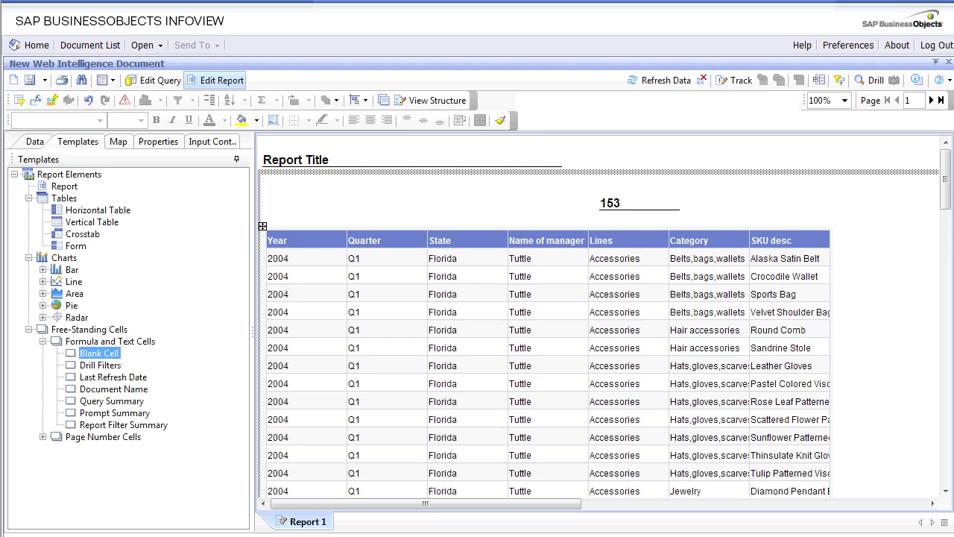
double_click(103, 437)
click(107, 449)
drag(99, 352, 281, 196)
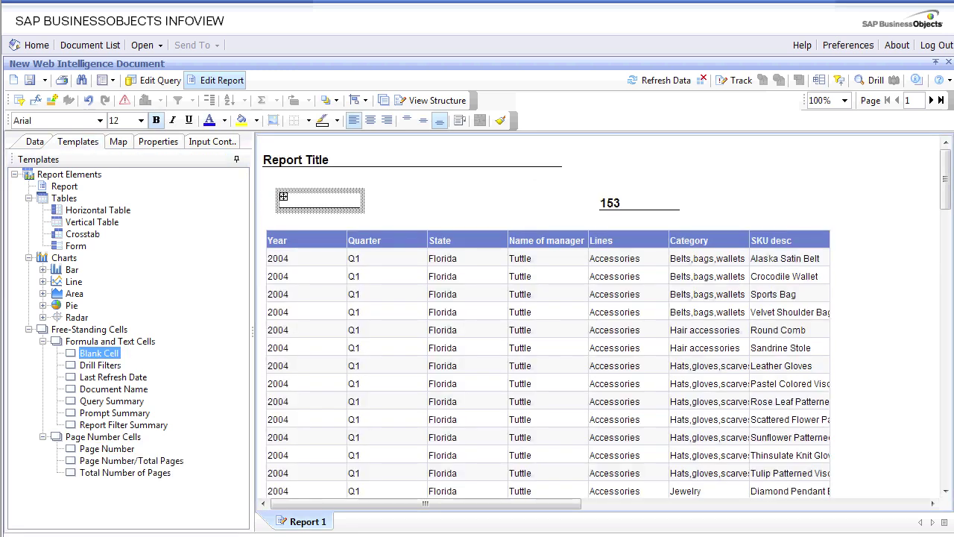
Enter a ReportFilter formula on State in the new blank cell
double_click(284, 197)
text(=)
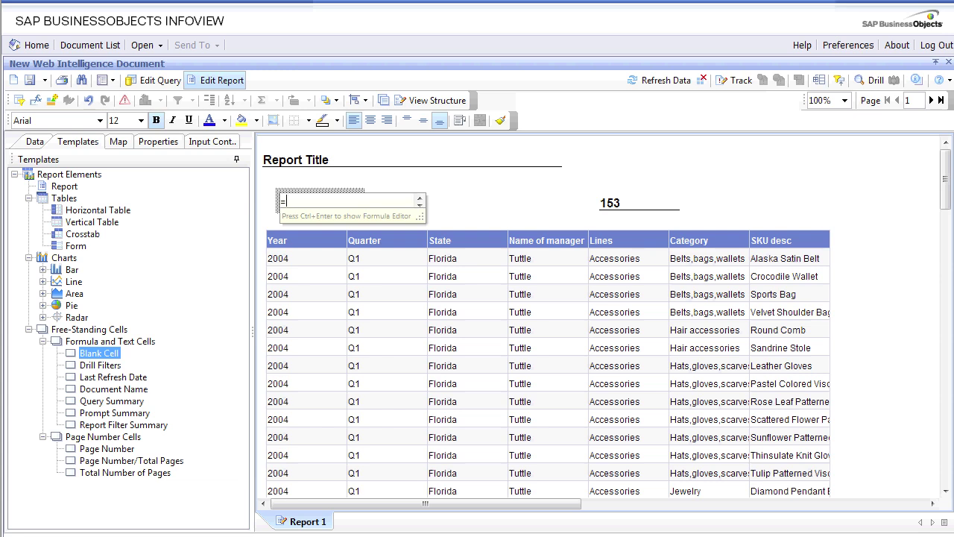
text(repor)
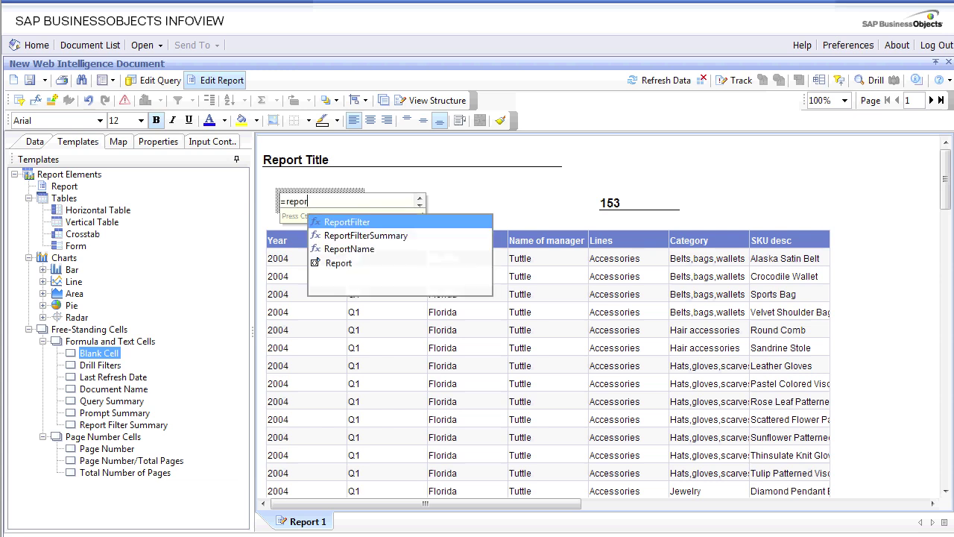
key(Return)
text(sta)
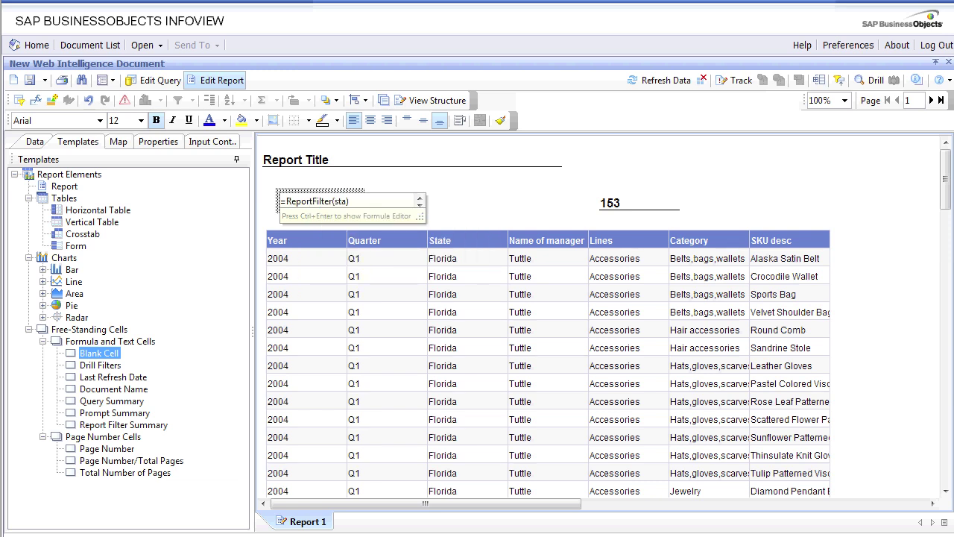
key(Return)
key(Return)
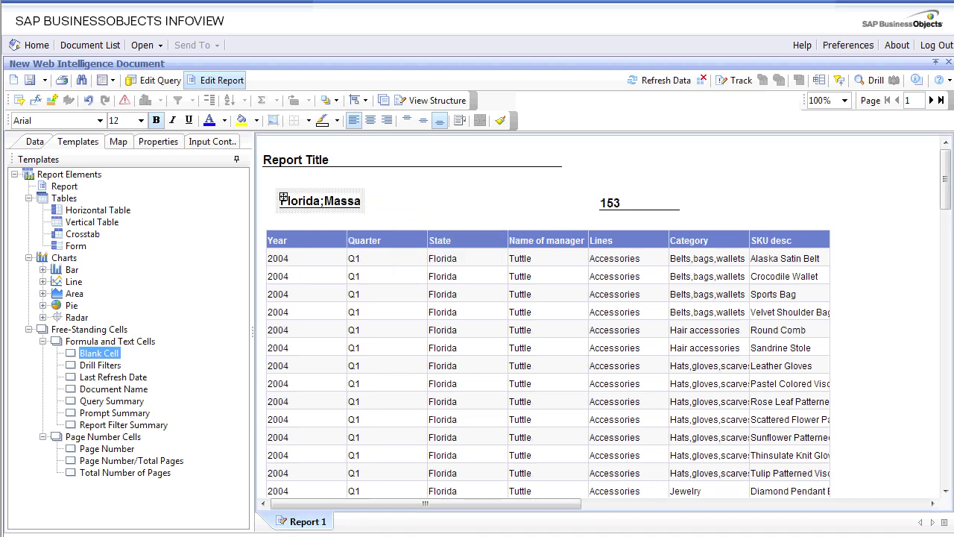
Move the SKU count cell above the SKU desc column and widen the state list cell to fit its full text
click(283, 197)
drag(364, 202, 760, 200)
click(283, 198)
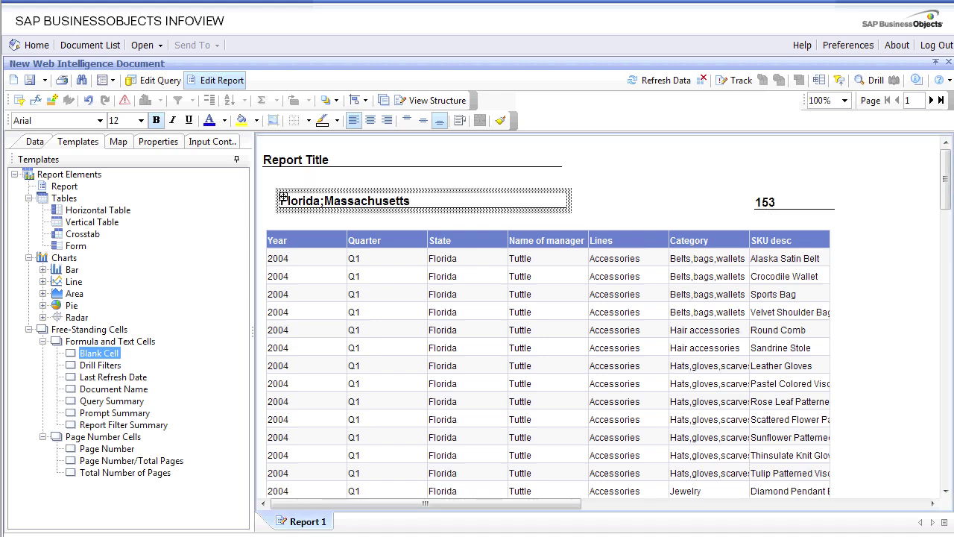
Refresh the data with California, Colorado and DC added to the selected states
click(665, 80)
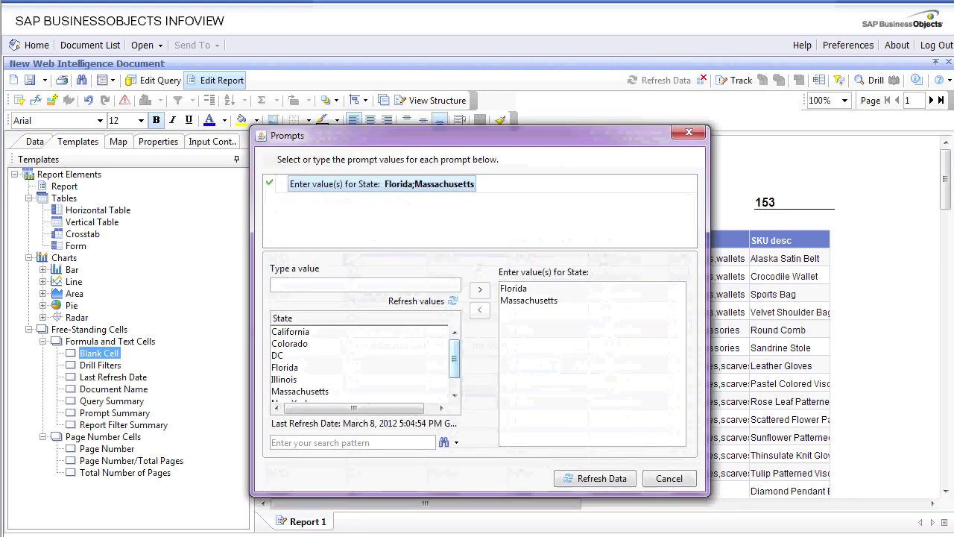
click(479, 289)
click(595, 478)
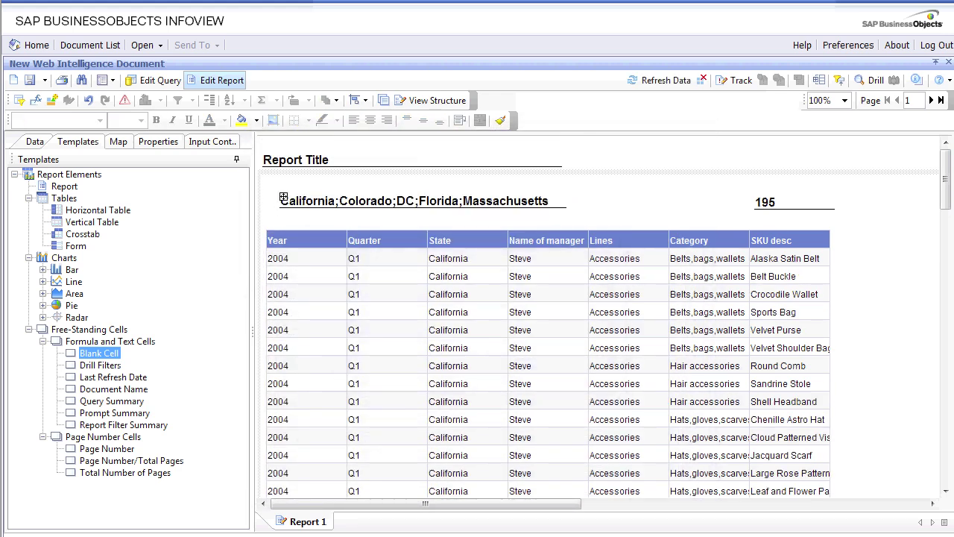
click(647, 200)
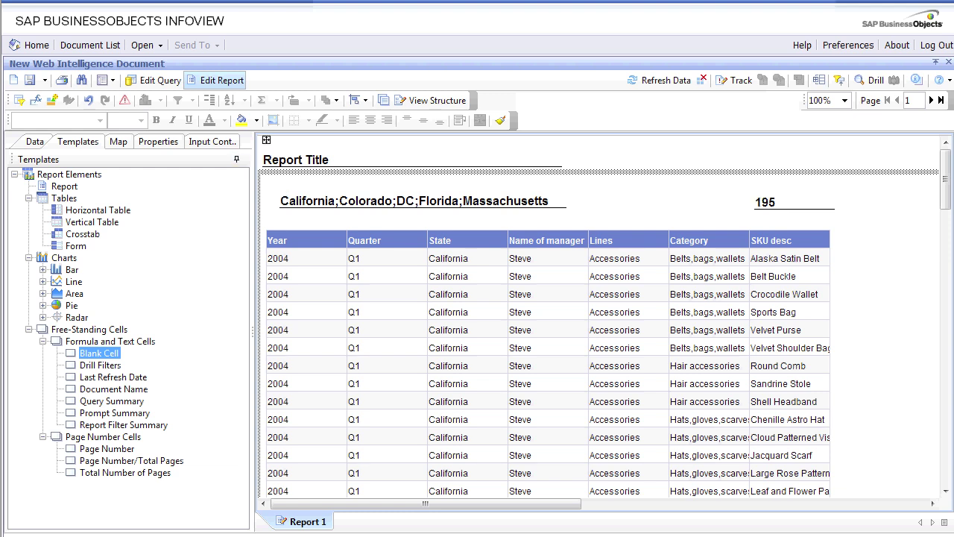
Add a combo box input control on State, using all values from the report and assigned to the report body
click(212, 141)
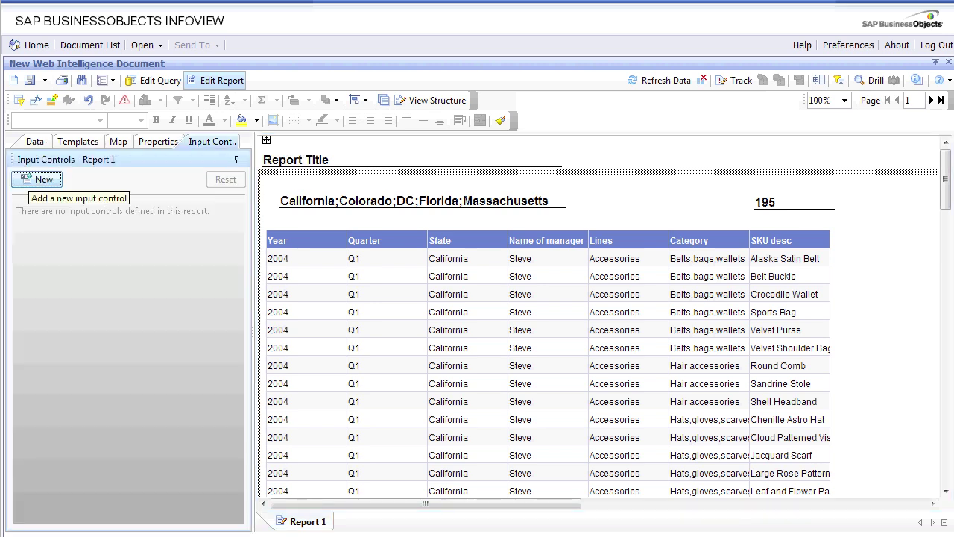
click(38, 178)
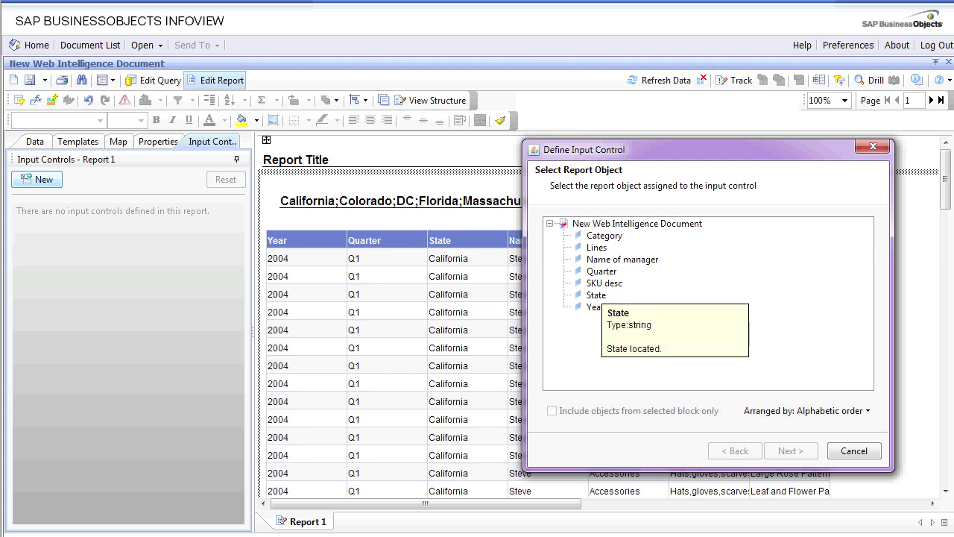
double_click(599, 293)
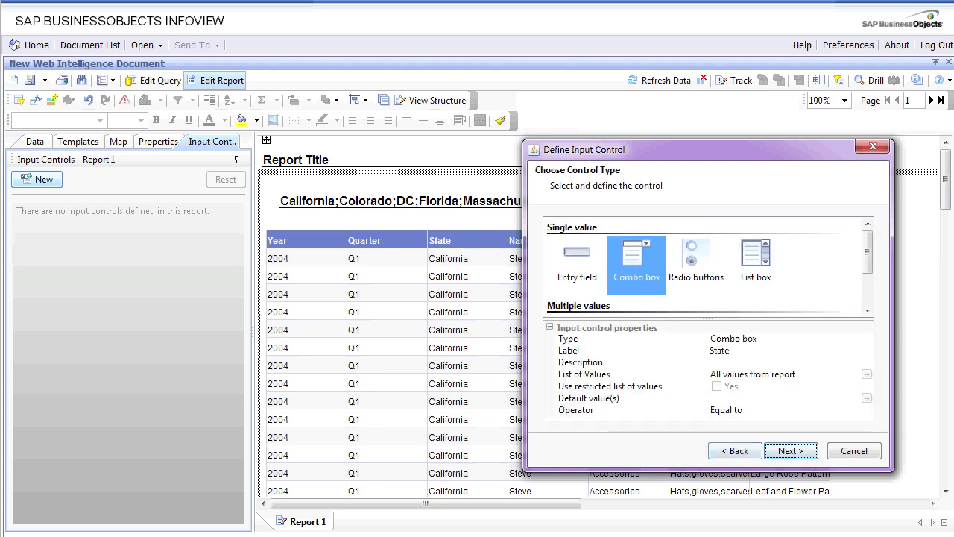
drag(524, 140, 351, 8)
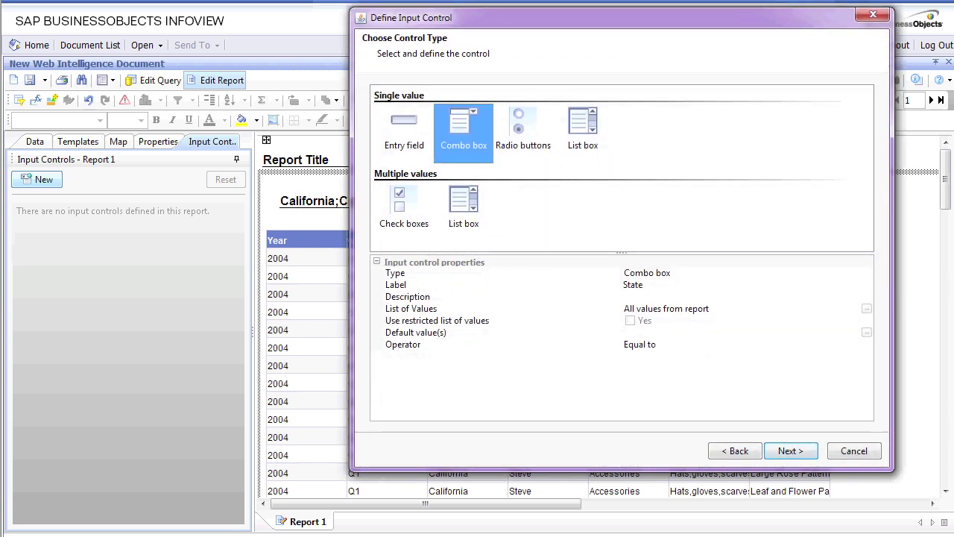
click(790, 451)
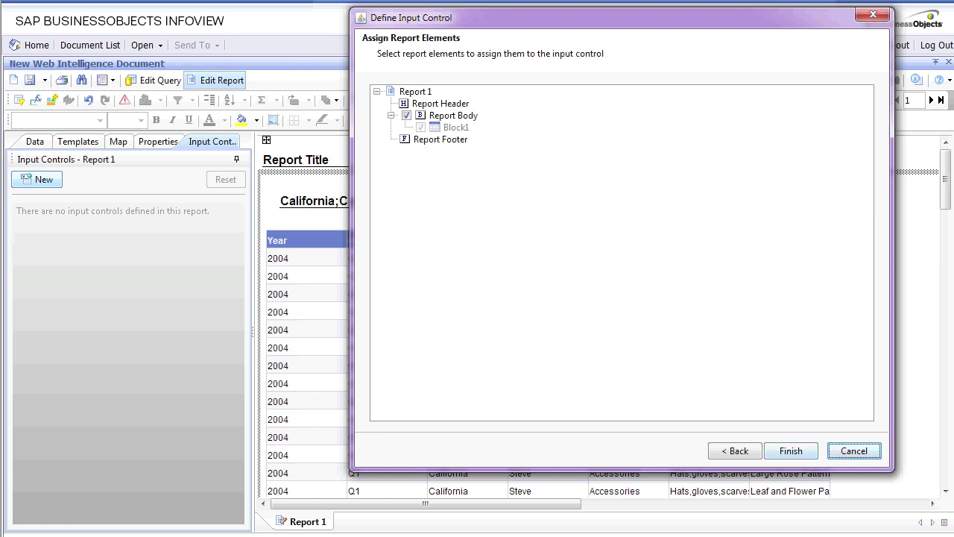
click(791, 451)
click(229, 231)
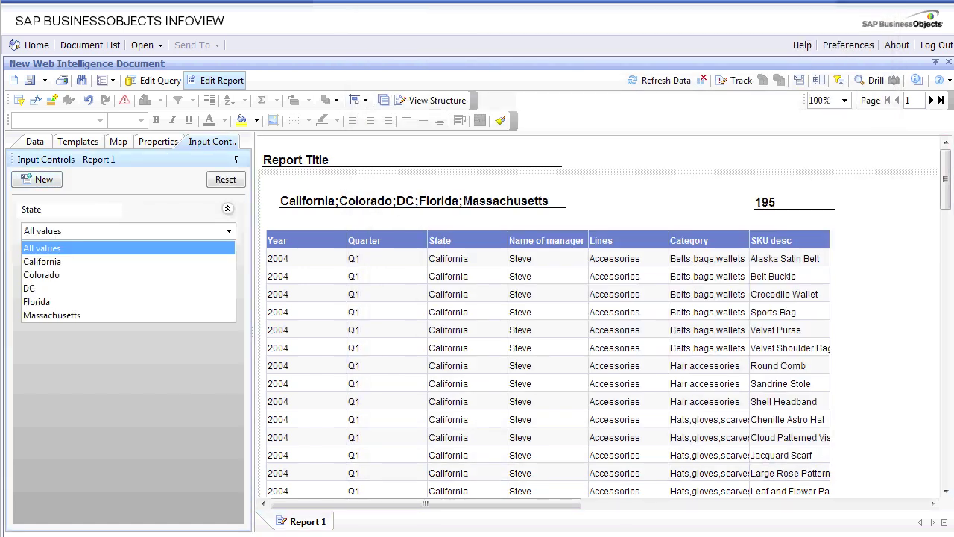
click(227, 208)
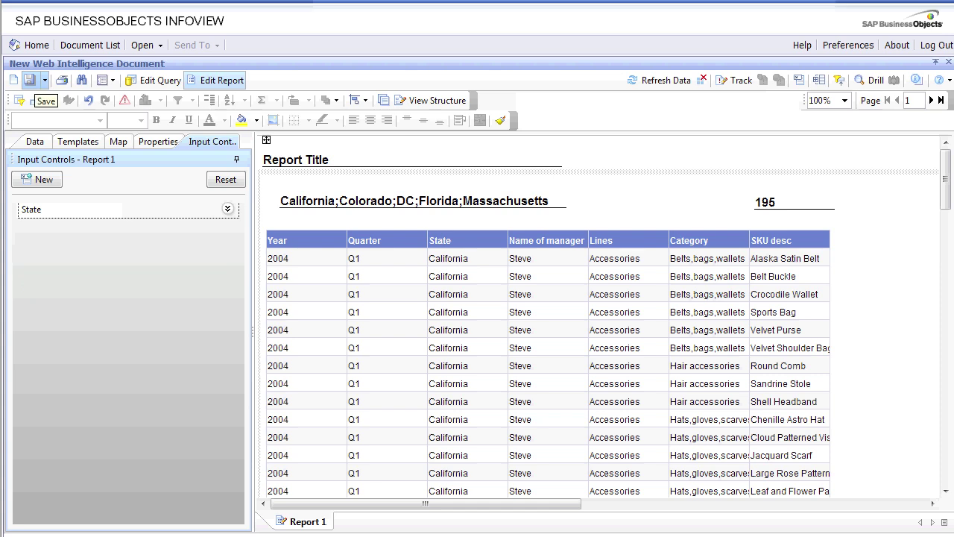
Save the document in My Favorites as "Input Controls on XI R 3.1"
click(29, 80)
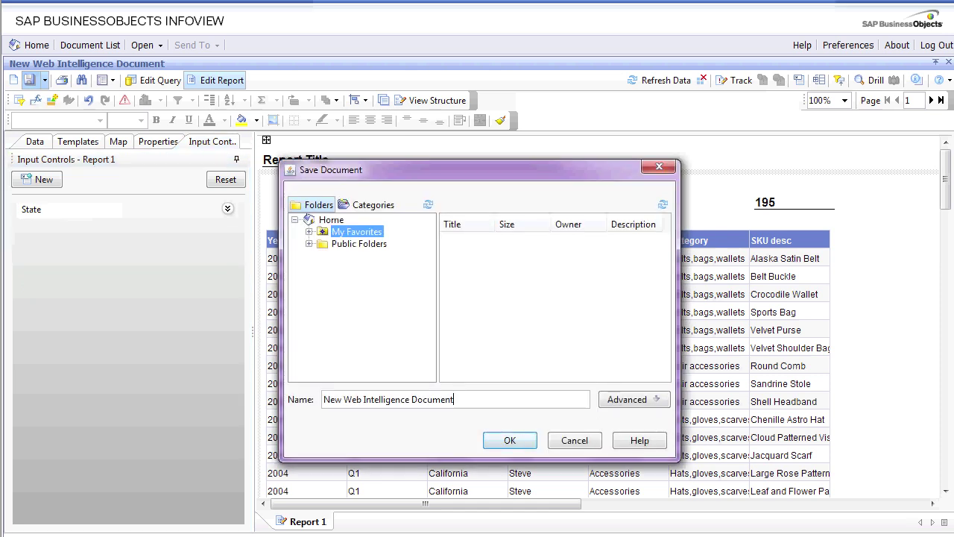
text(Inpu)
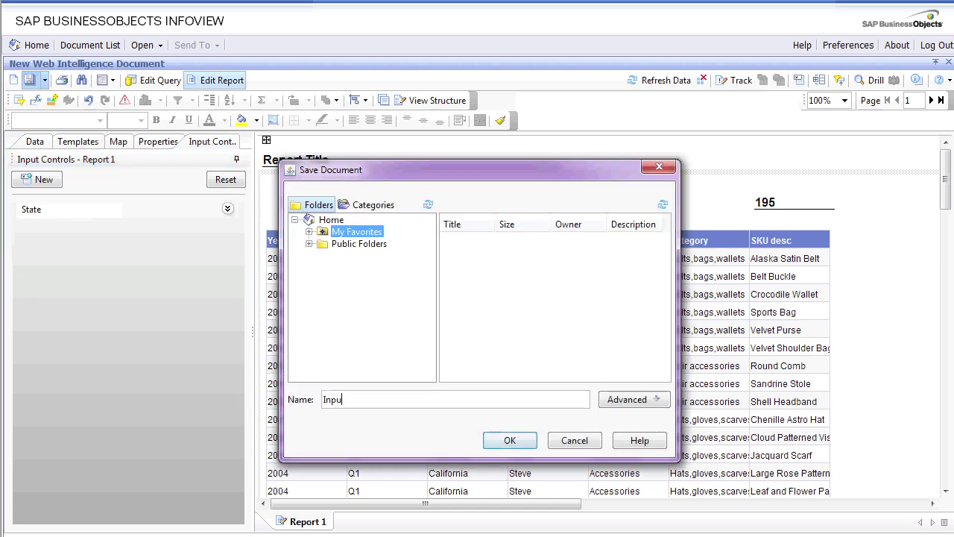
text(t Controls on XI R 3.1)
key(Return)
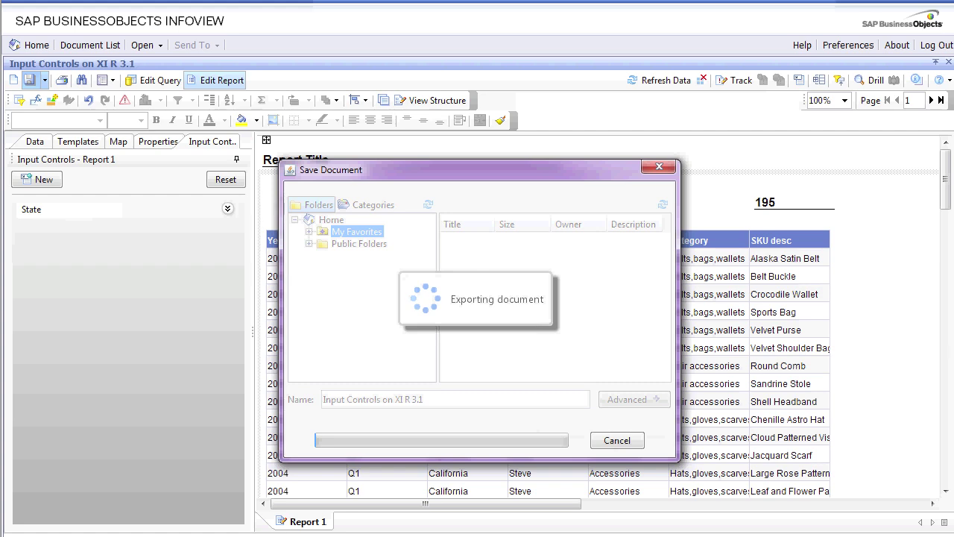
Remove the State prompt from the query filters and rerun the query, declining the data purge
click(154, 80)
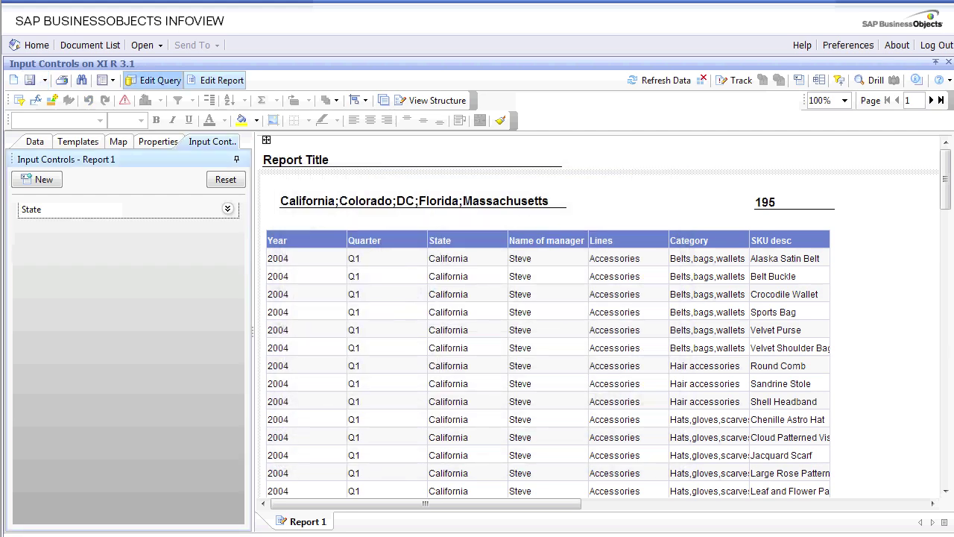
click(301, 365)
key(Delete)
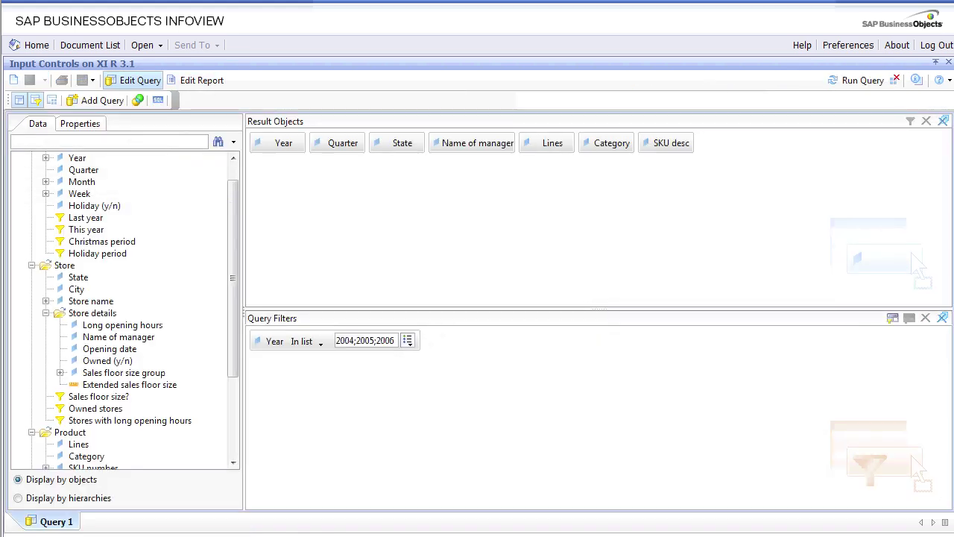
click(195, 80)
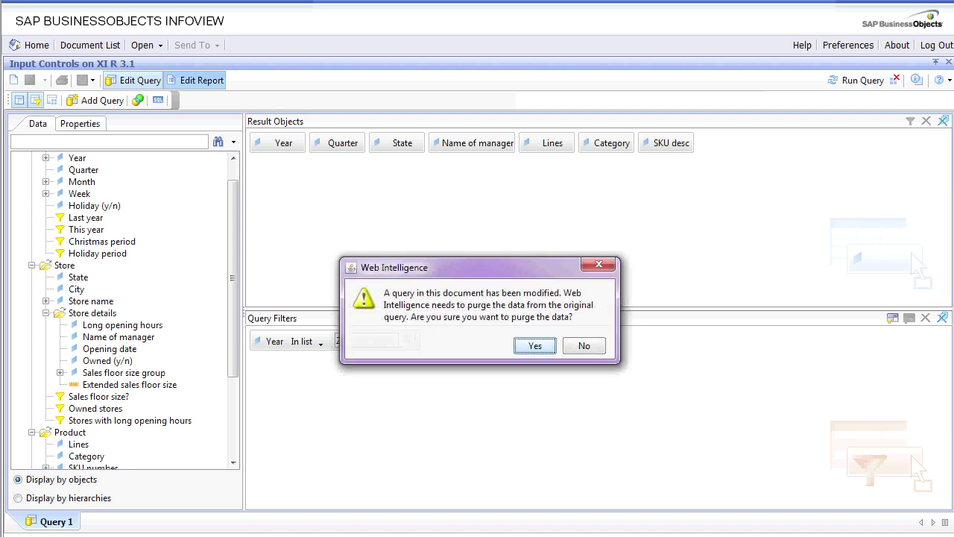
click(584, 346)
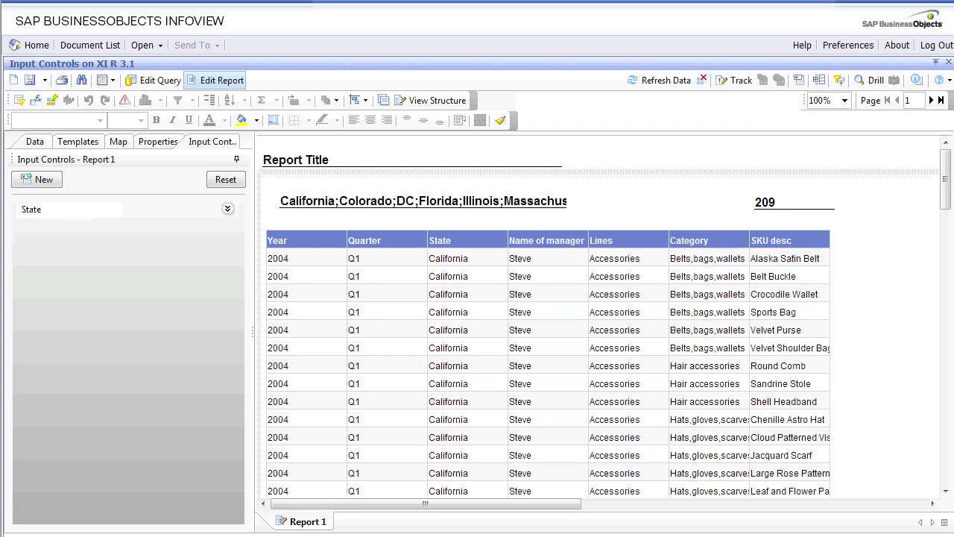
Open Input Controls on XI R 3.1 from My Favorites for viewing and refresh its data
mouse_move(67, 209)
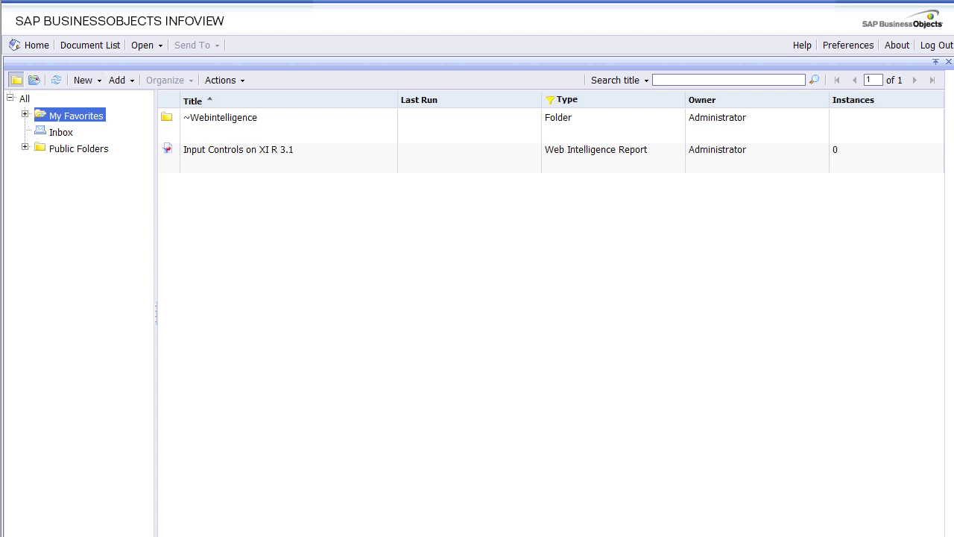
right_click(276, 151)
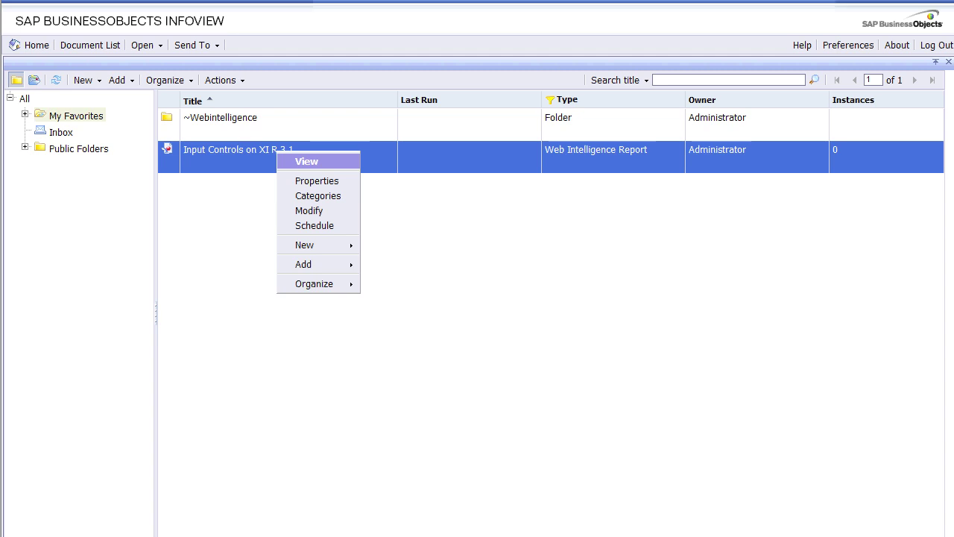
click(306, 161)
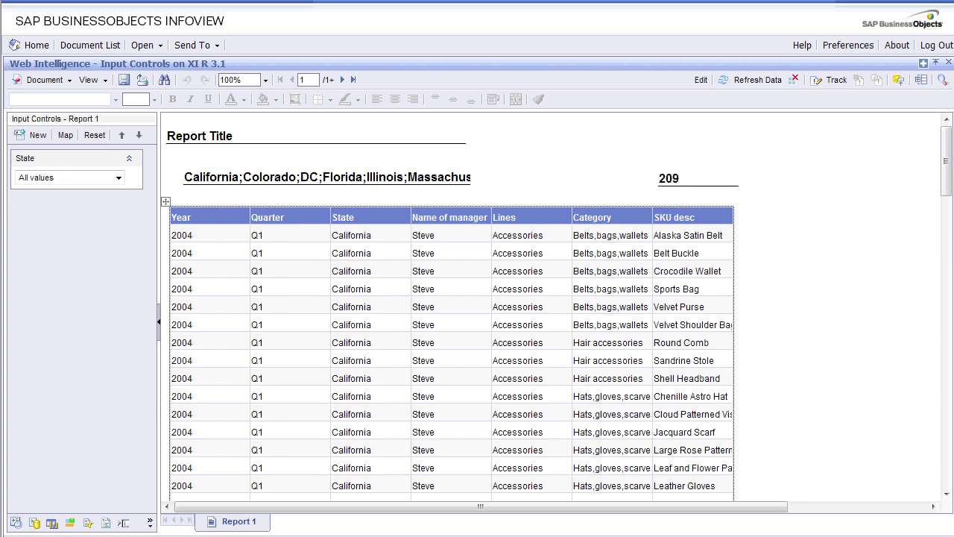
click(697, 178)
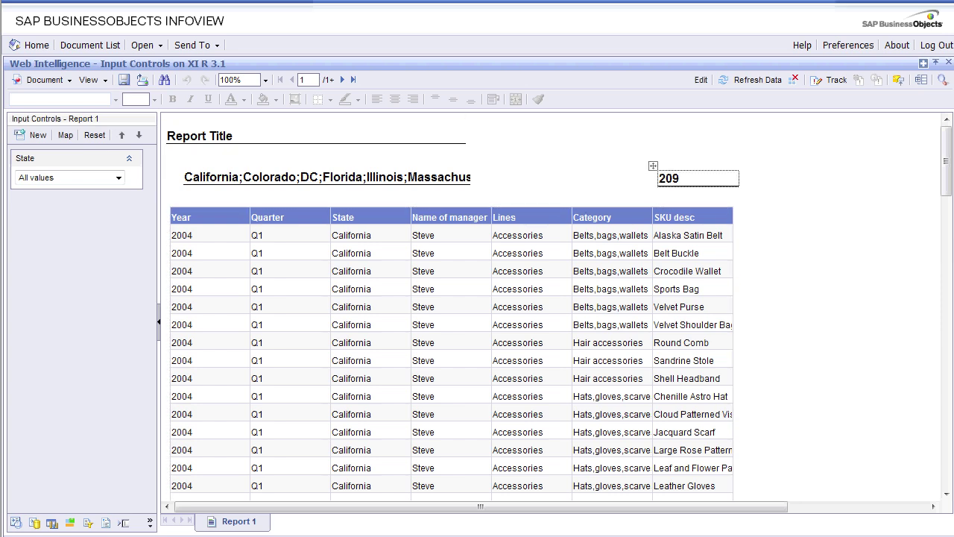
click(447, 298)
click(316, 136)
click(754, 80)
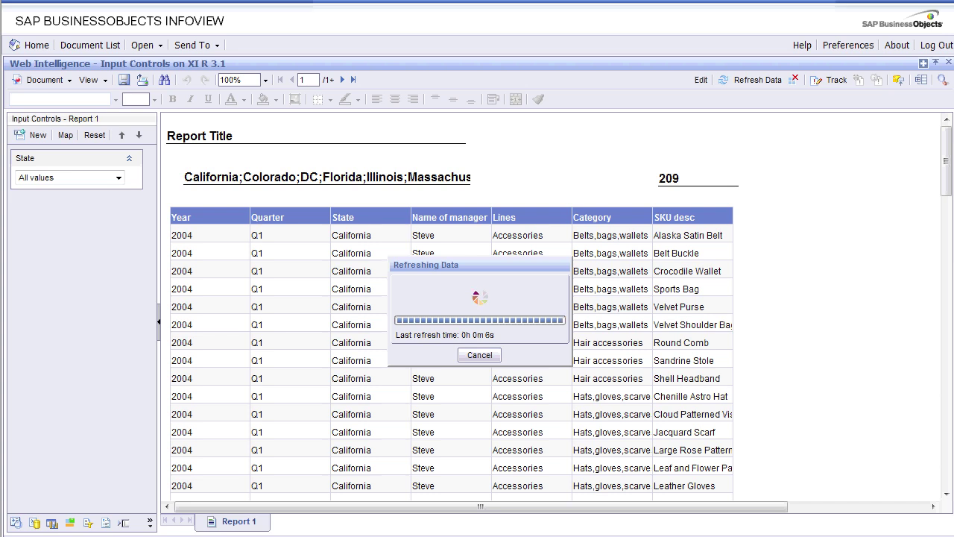
Filter the report with the State input control by California, DC, Massachusetts and finally New York
click(159, 322)
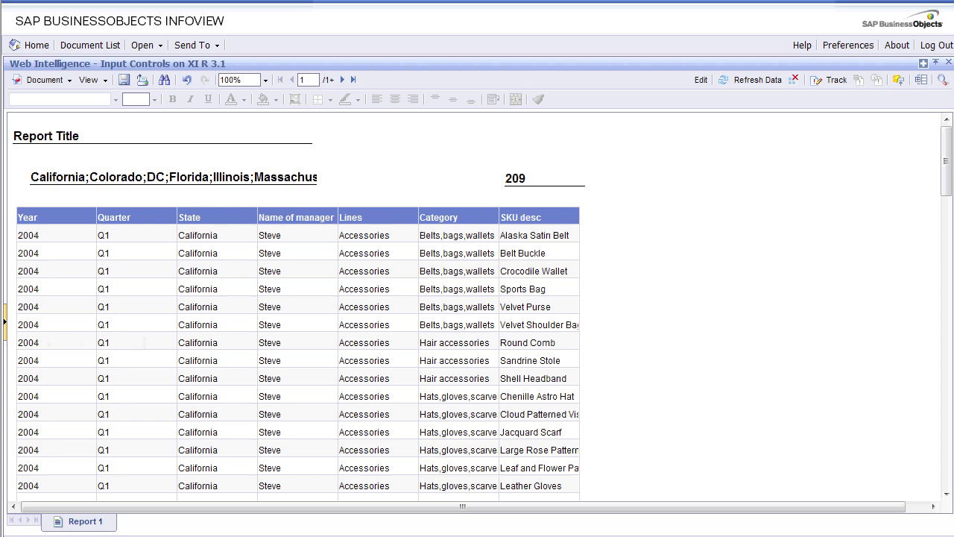
click(3, 321)
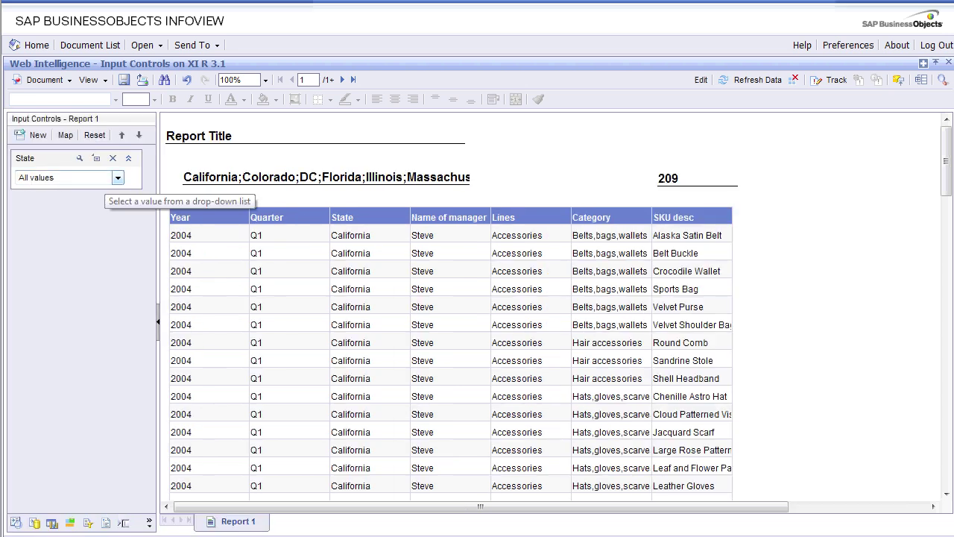
click(117, 178)
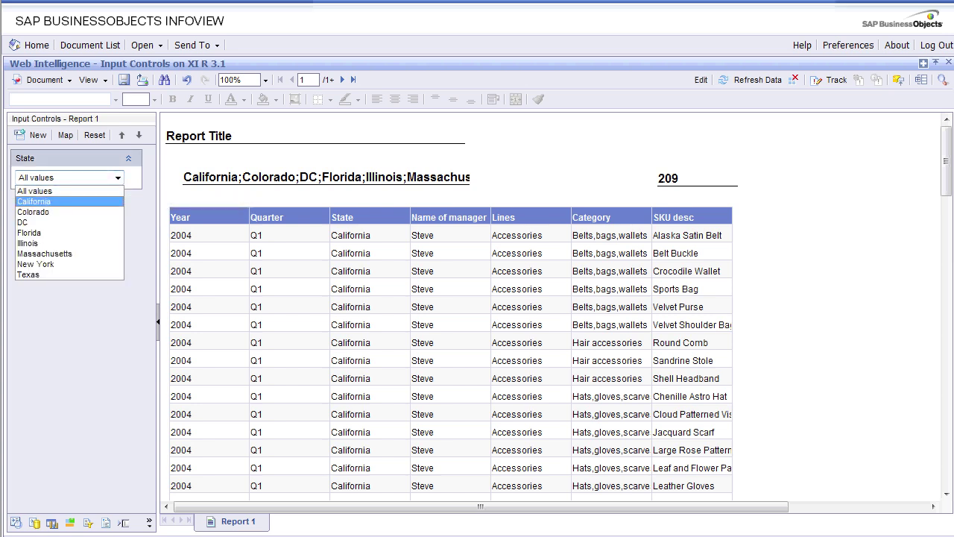
click(34, 201)
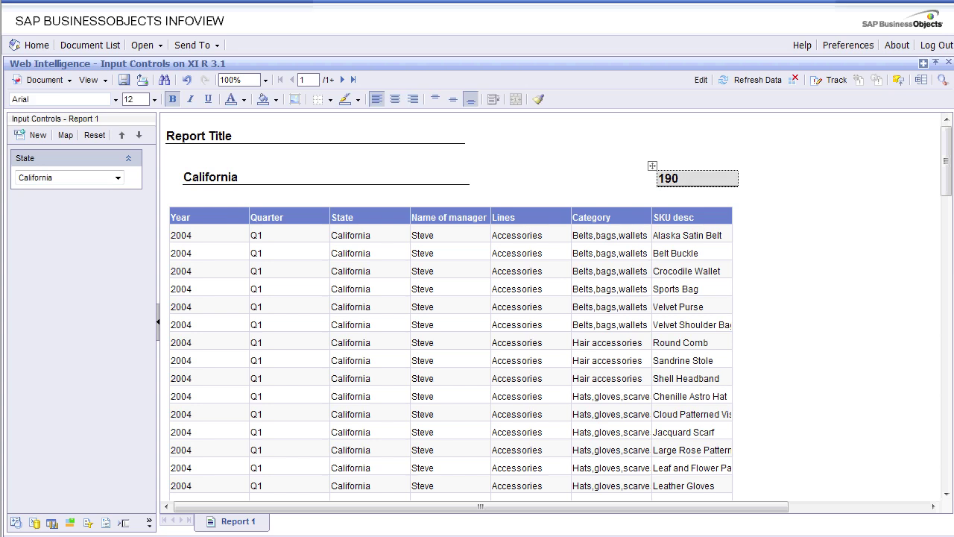
click(117, 177)
click(33, 221)
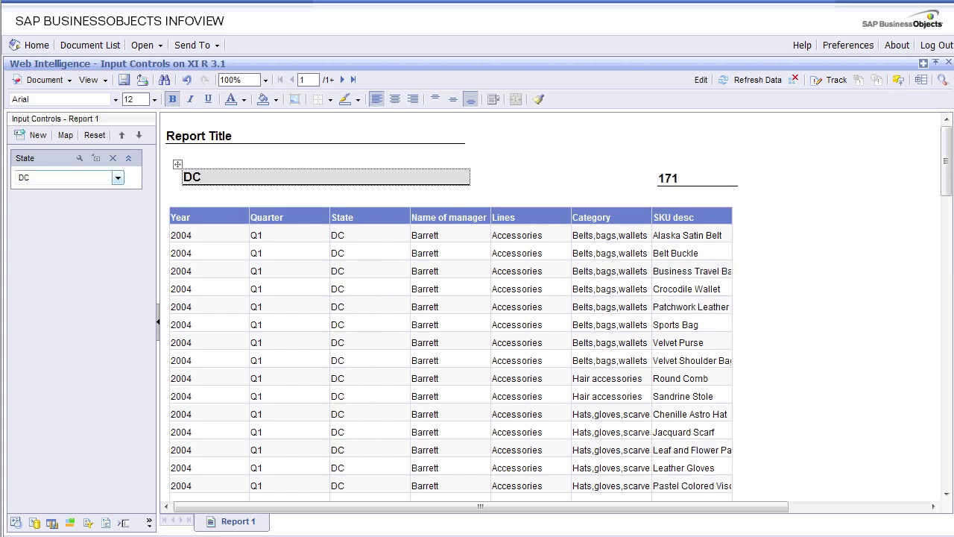
click(117, 178)
click(44, 253)
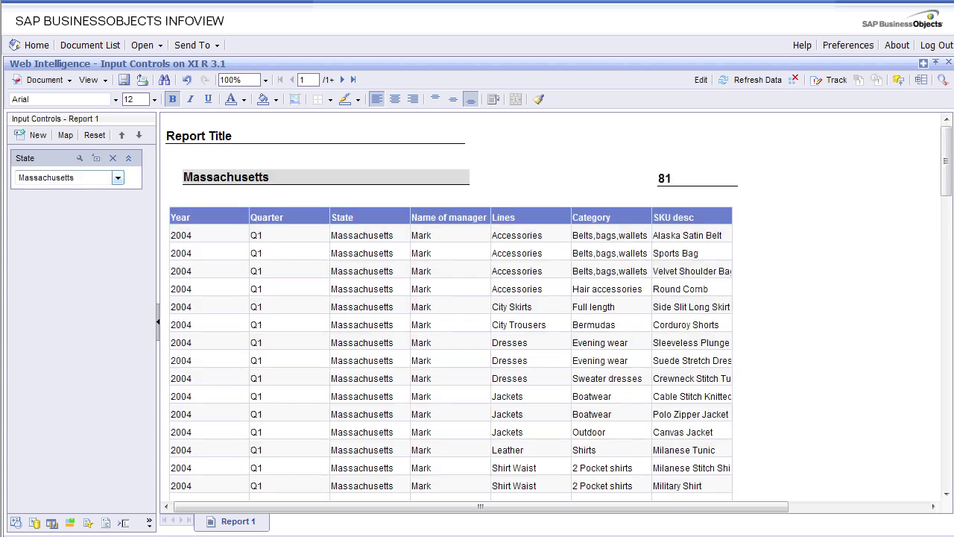
click(117, 178)
click(35, 263)
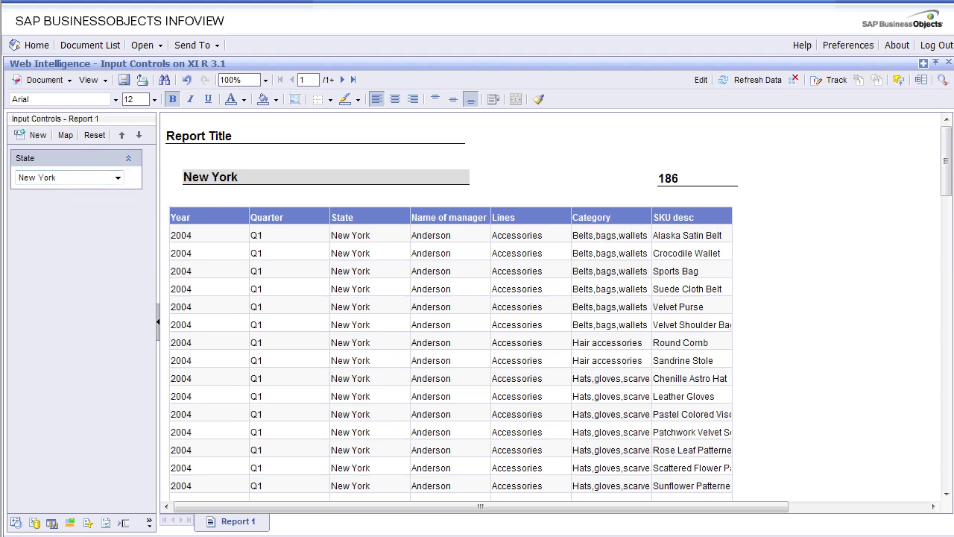
Reopen the document for editing, remove the Year filter from the query and run it
click(41, 80)
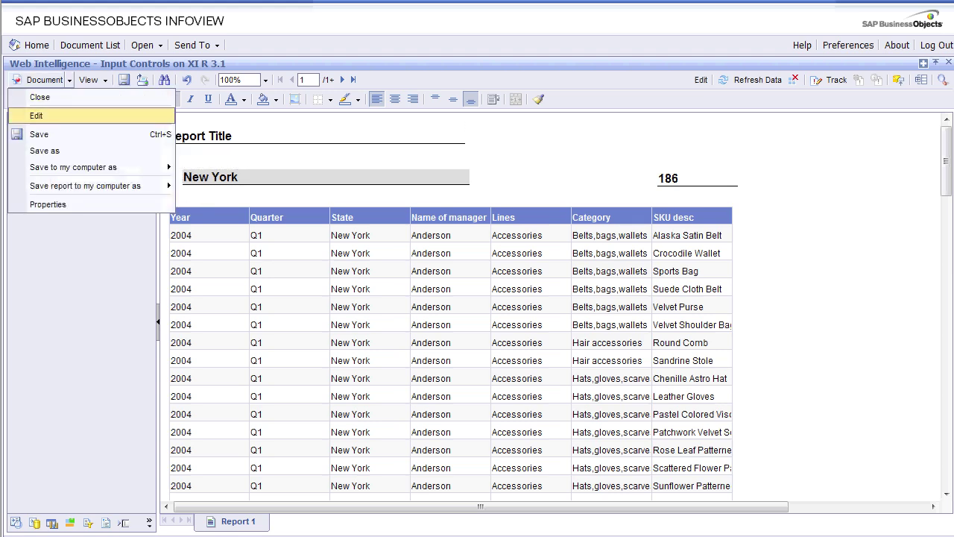
click(36, 115)
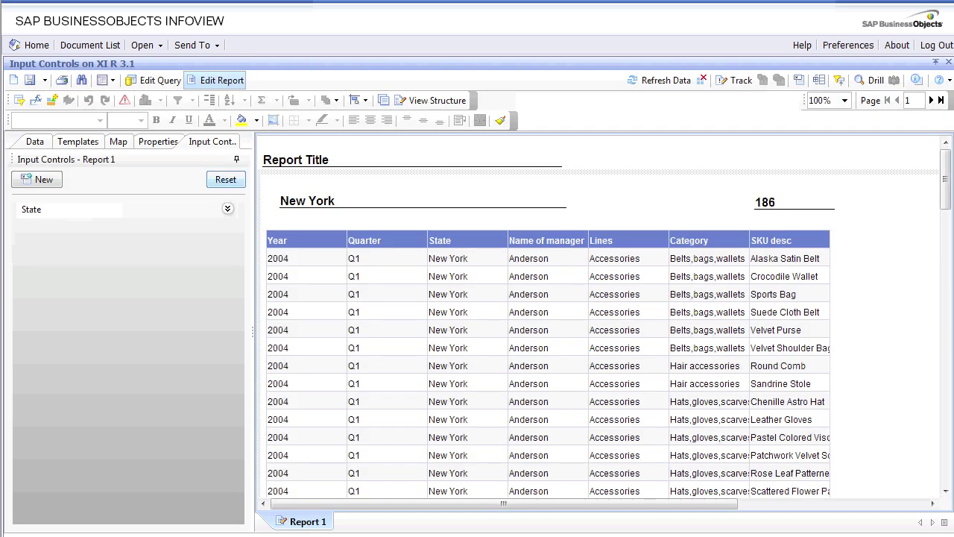
click(154, 80)
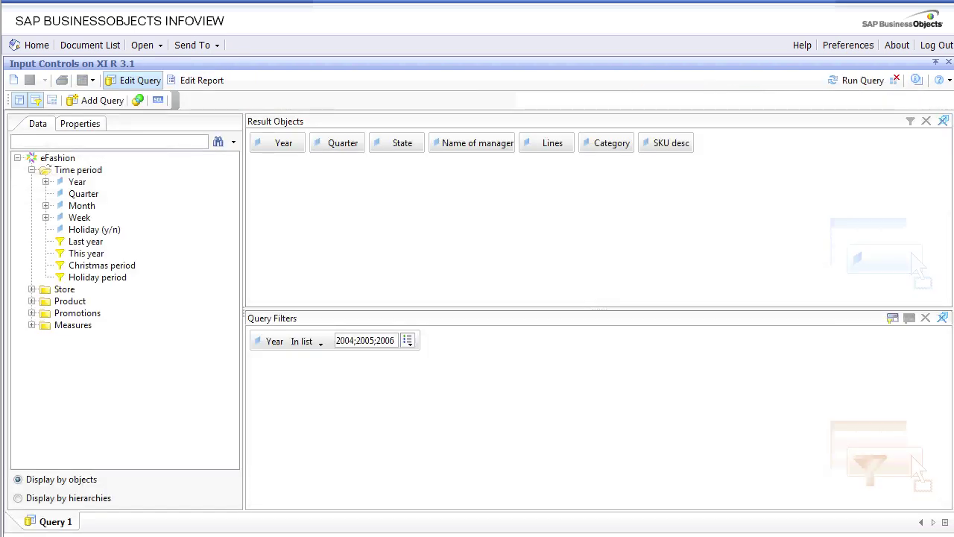
key(Delete)
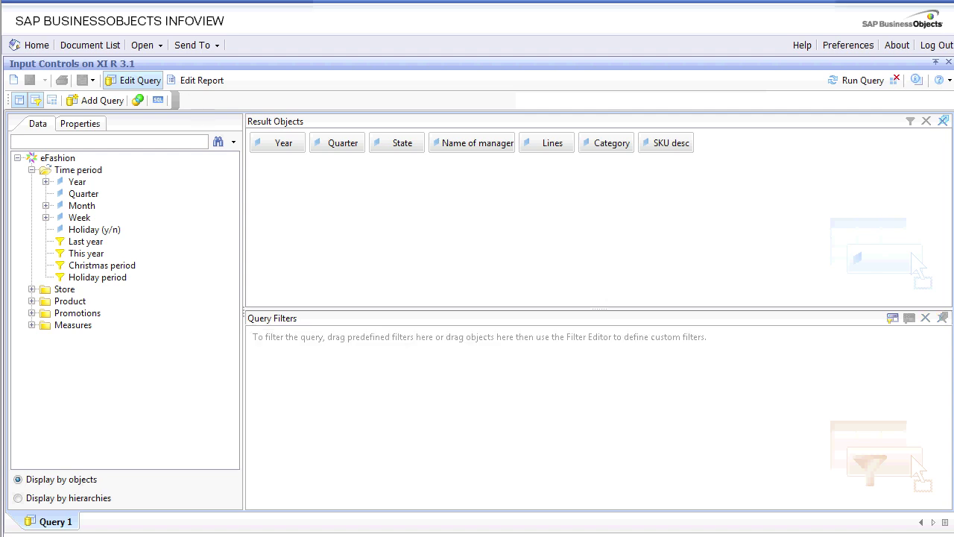
click(856, 80)
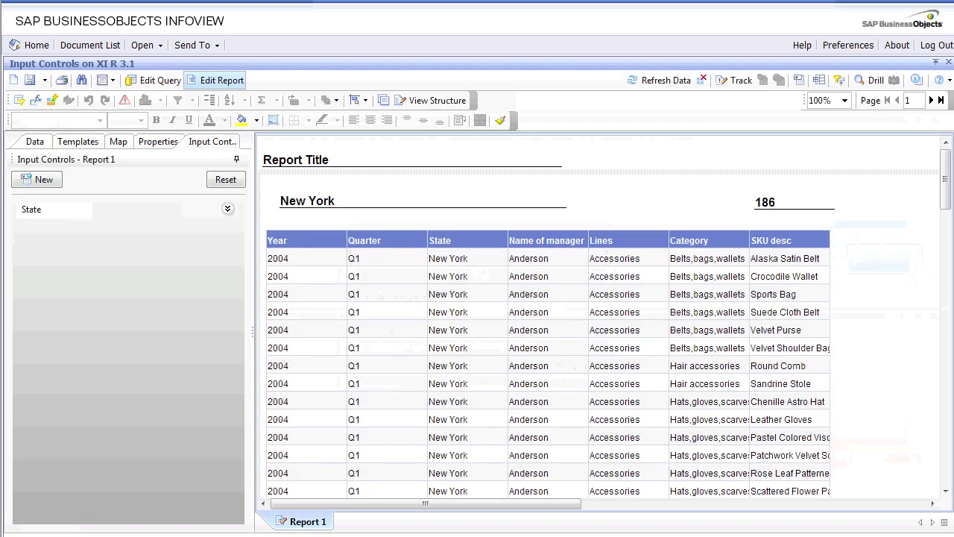
Create a Year input control with multiple-value check boxes, five lines and the In list operator, assigned to the Report Body
click(37, 179)
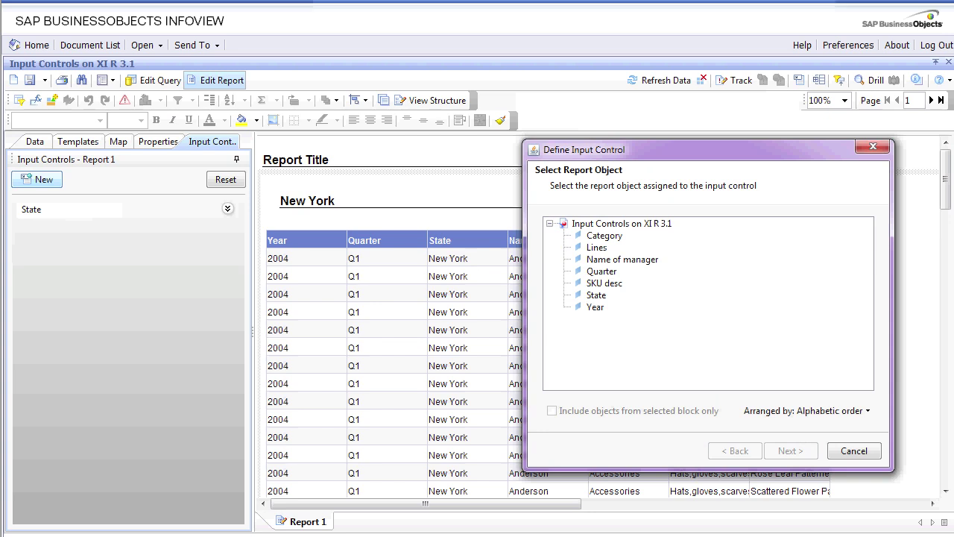
click(595, 306)
click(790, 450)
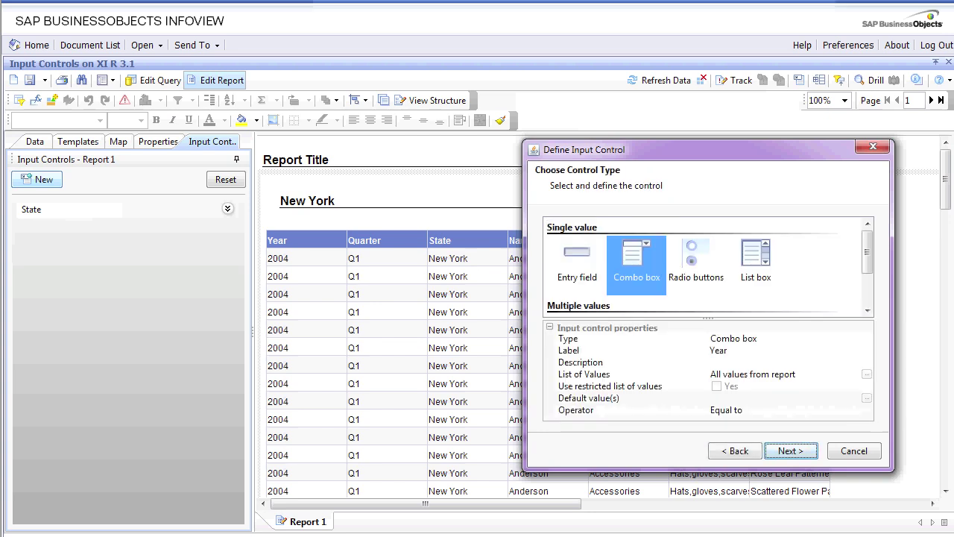
drag(523, 140, 328, 6)
click(441, 209)
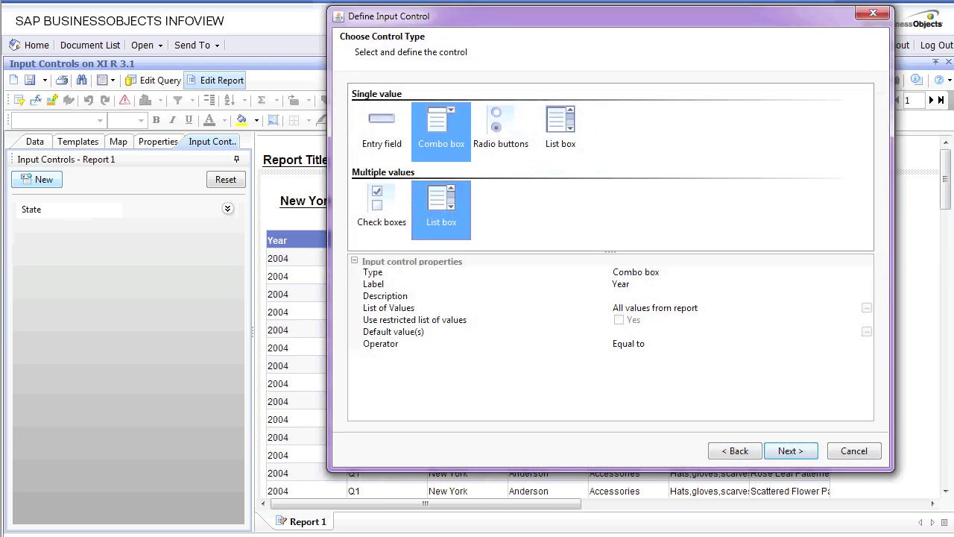
click(382, 209)
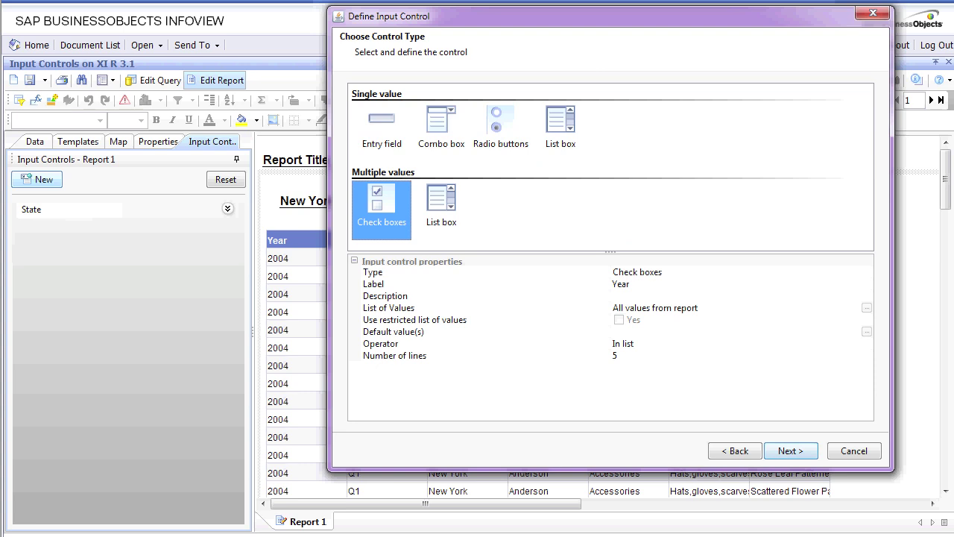
click(441, 209)
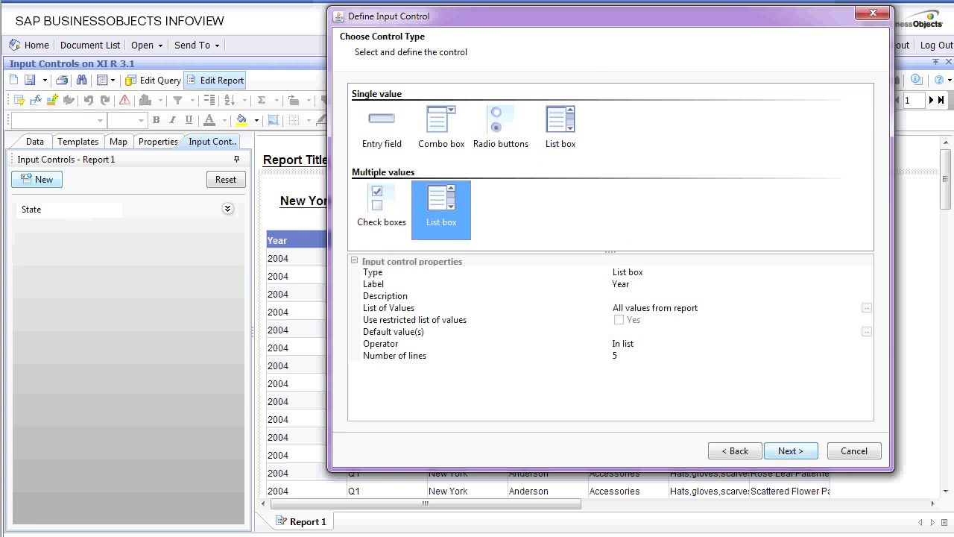
click(381, 209)
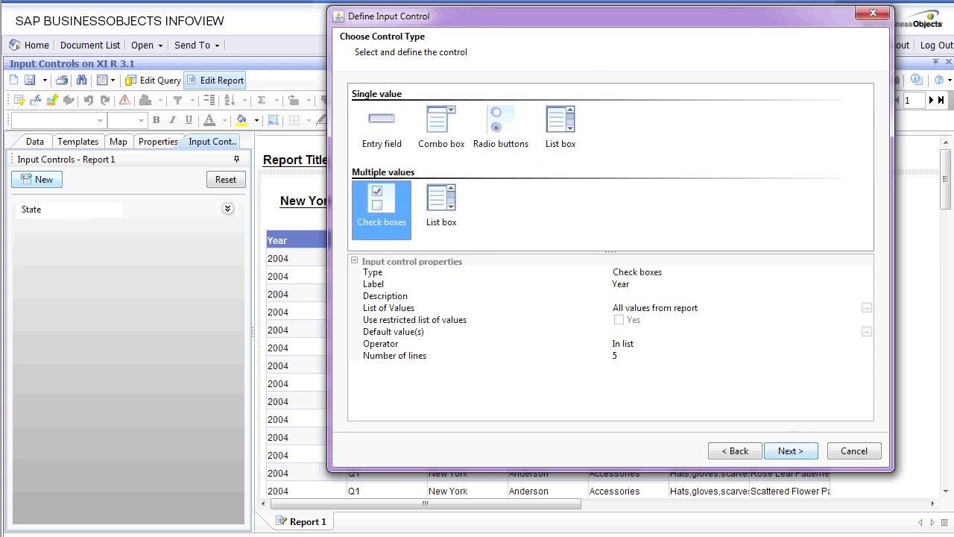
click(615, 356)
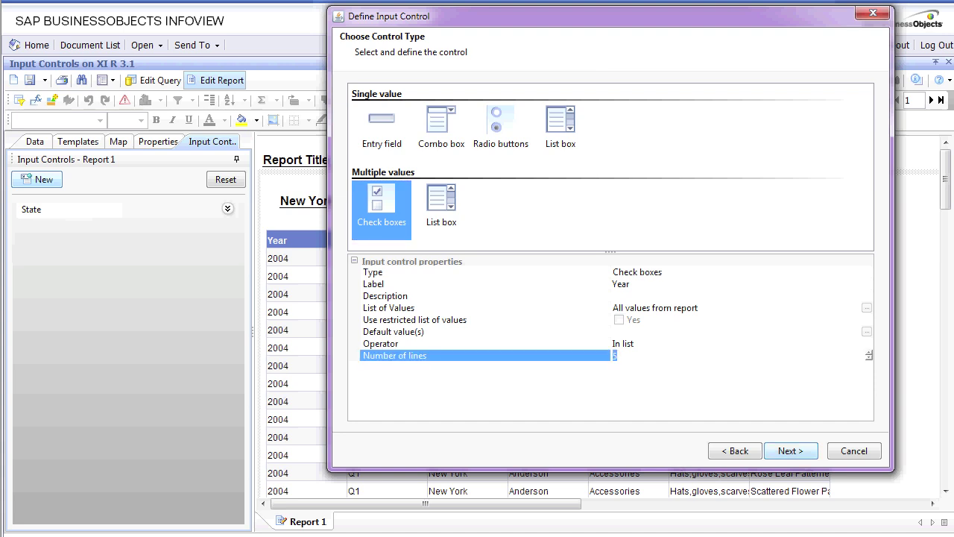
click(790, 451)
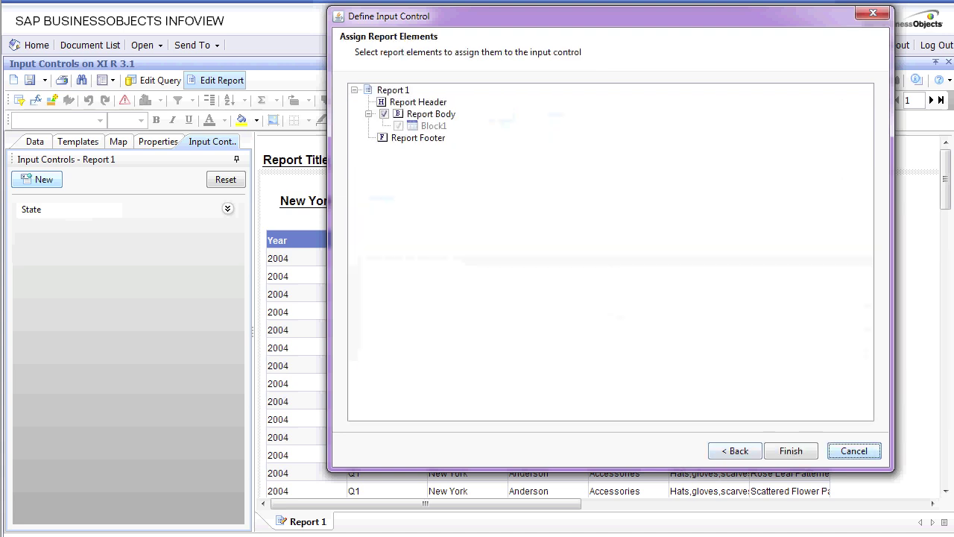
click(790, 450)
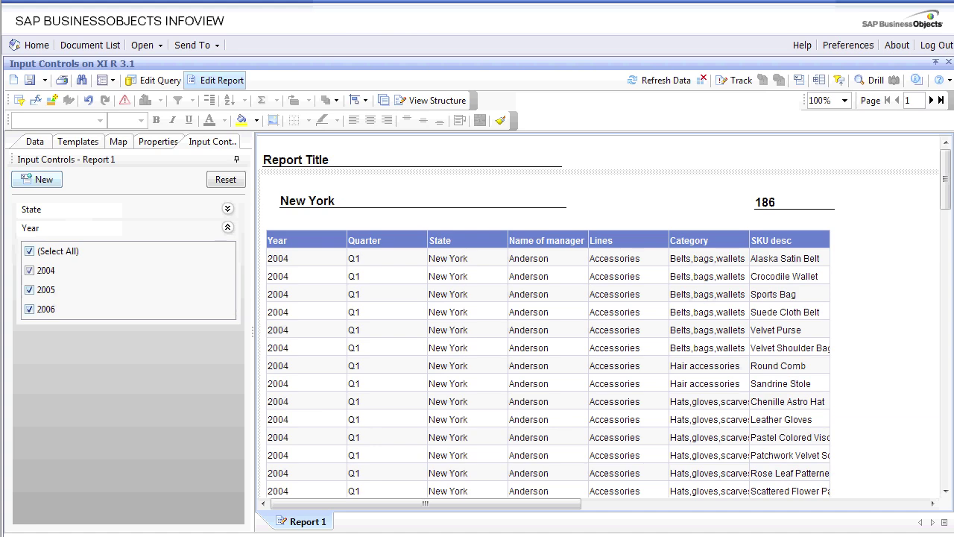
Limit the Year input control's selection to 2006 only
click(30, 252)
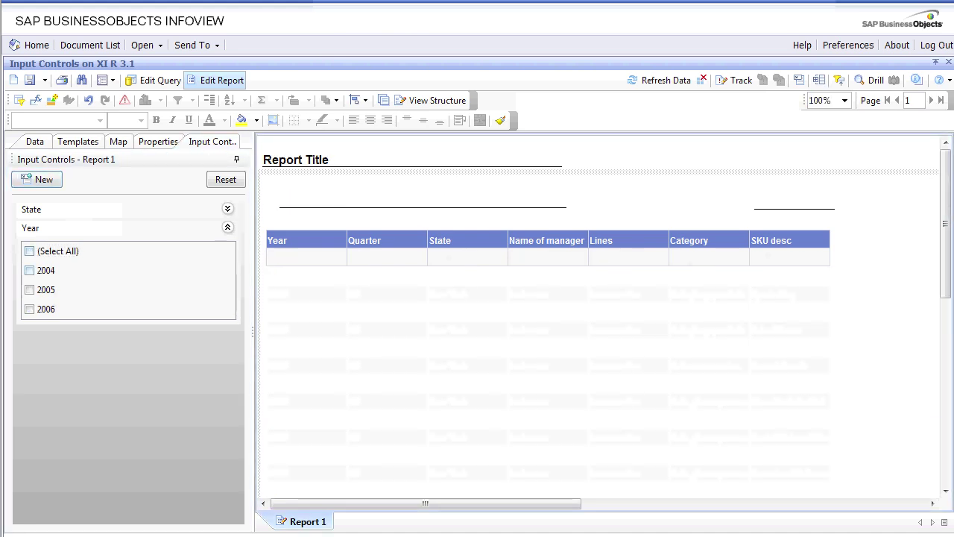
click(30, 270)
click(30, 270)
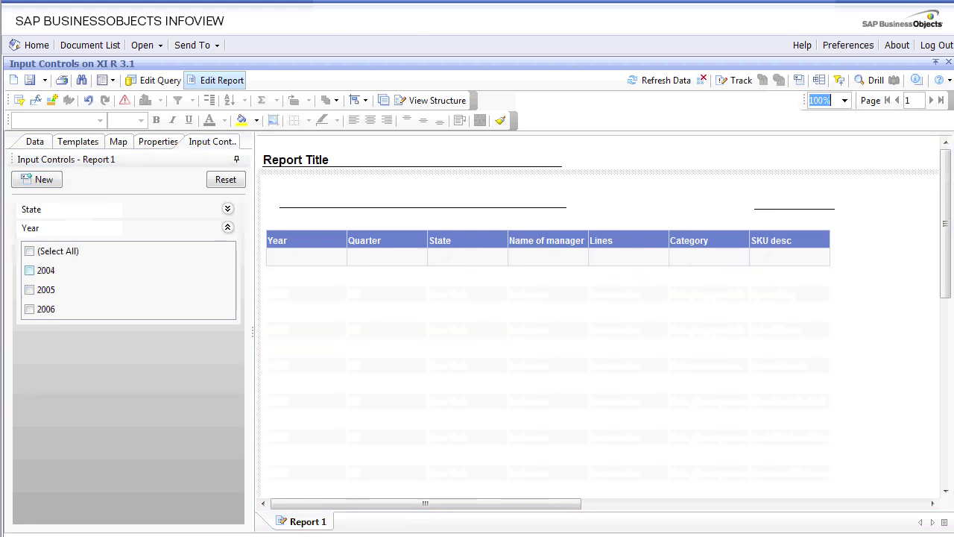
click(30, 290)
click(30, 309)
click(29, 290)
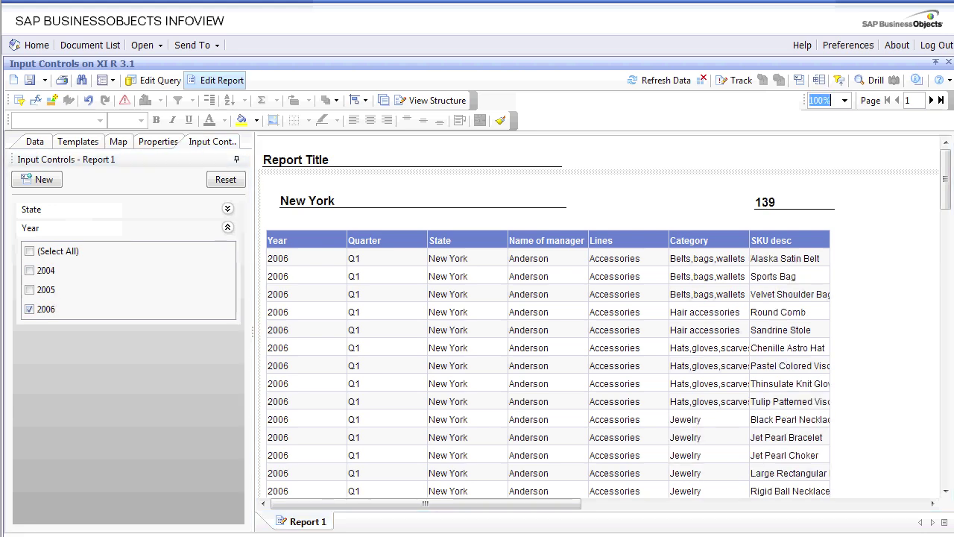
Move the report table down to make room for another cell beneath the state cell
click(283, 198)
click(262, 226)
drag(263, 226, 262, 272)
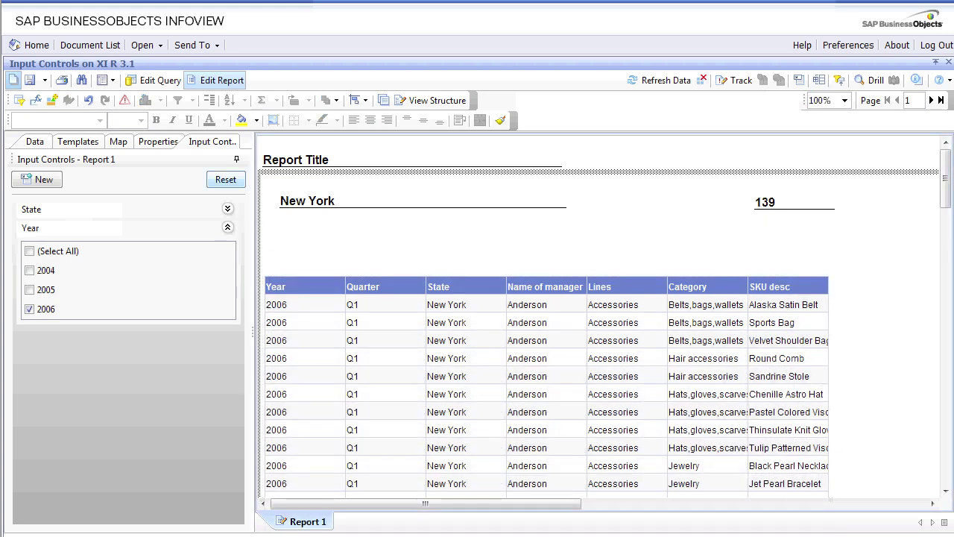
Add a blank free-standing cell between the state cell and the table with the formula ="YEARS: " + ReportFilter([Year])
click(78, 142)
double_click(88, 328)
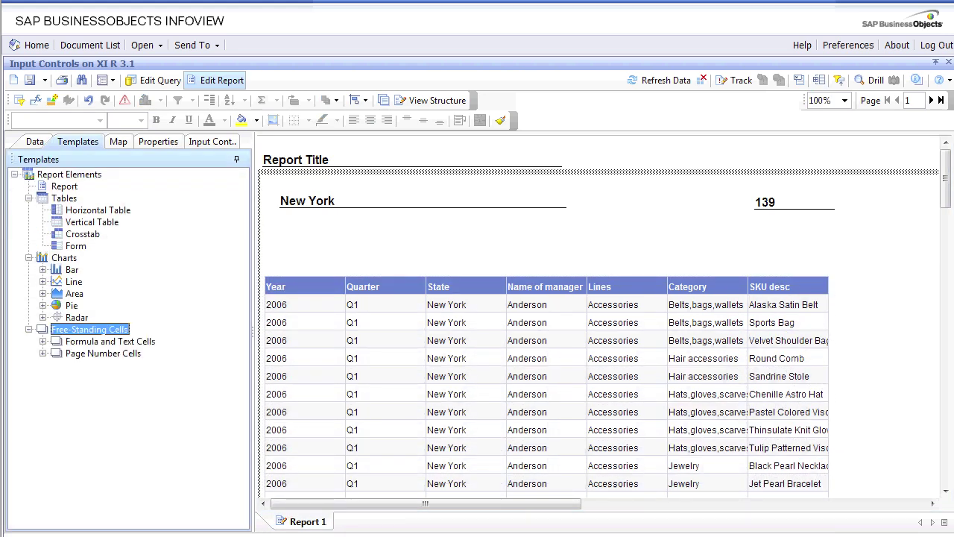
double_click(109, 341)
drag(99, 352, 294, 242)
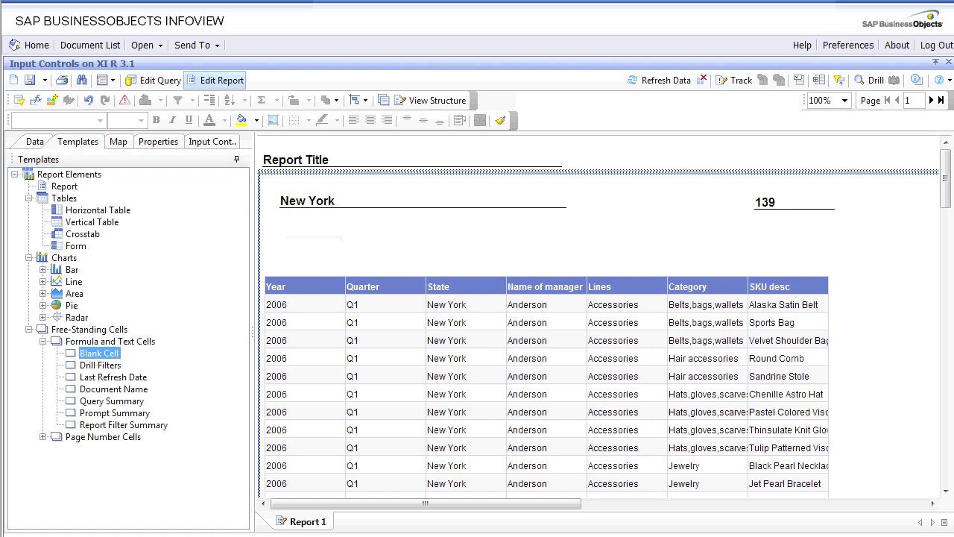
double_click(321, 240)
text(=)
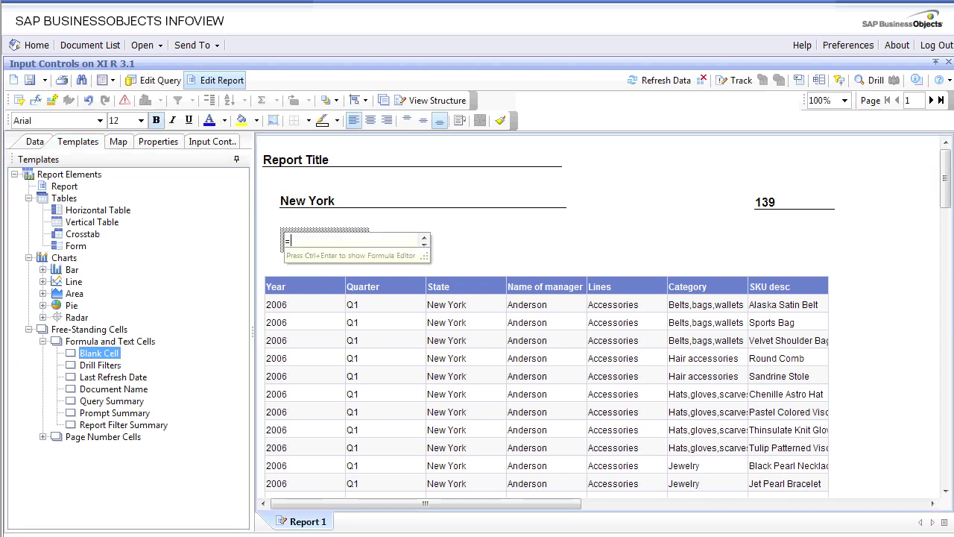
text("YEARS: " + ReportFilter([Year]))
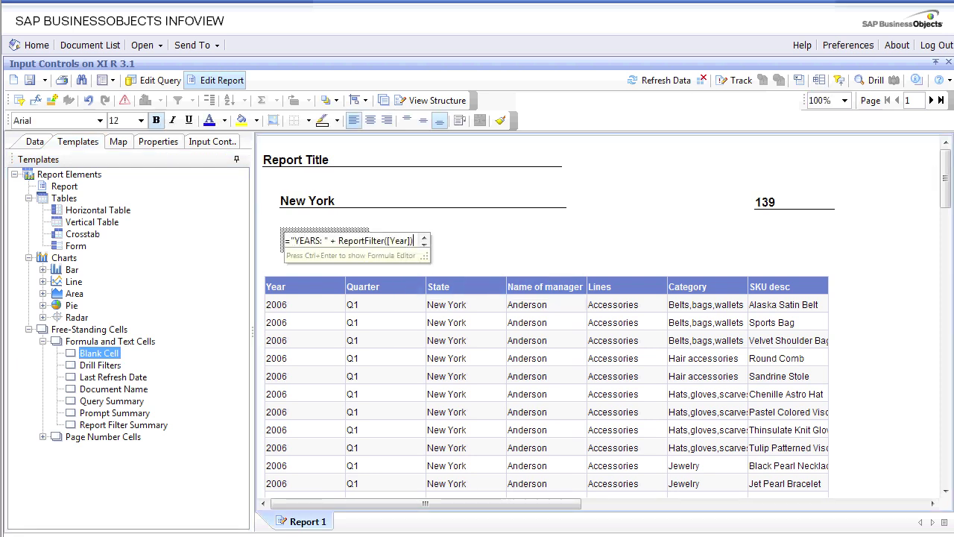
key(Return)
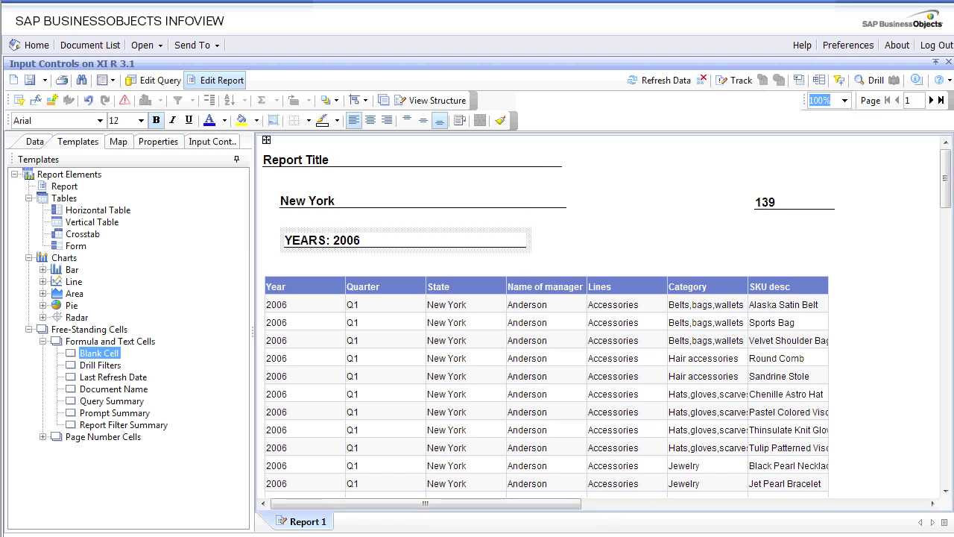
Reopen Input Controls on XI R 3.1 for viewing and refresh its data
click(212, 142)
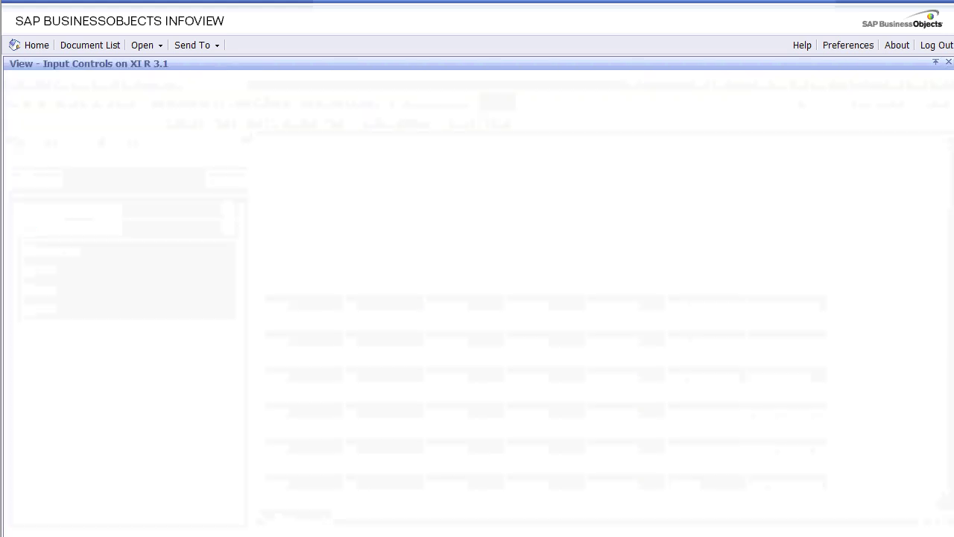
click(327, 176)
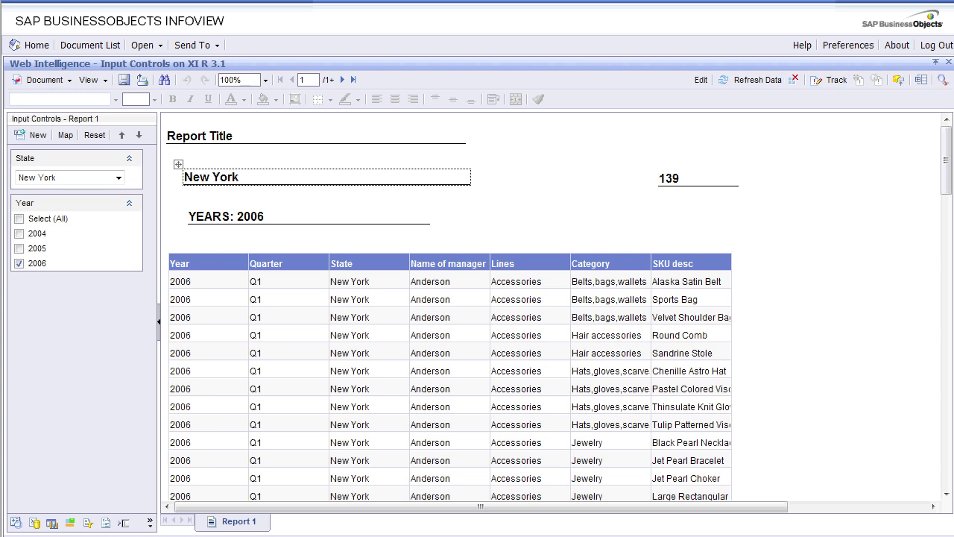
click(448, 373)
click(750, 80)
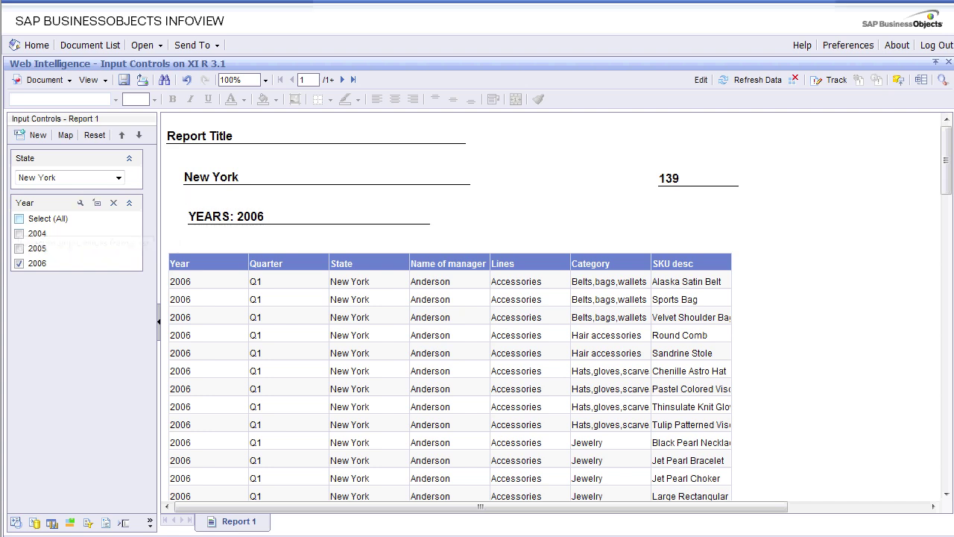
Select all years in the Year input control and check the years cell and the SKU count cell
click(19, 218)
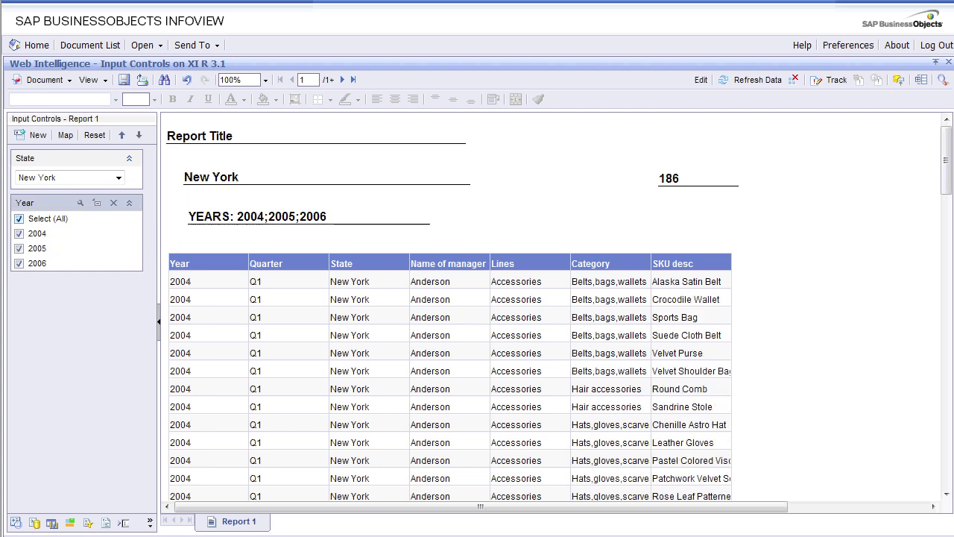
click(257, 216)
click(693, 178)
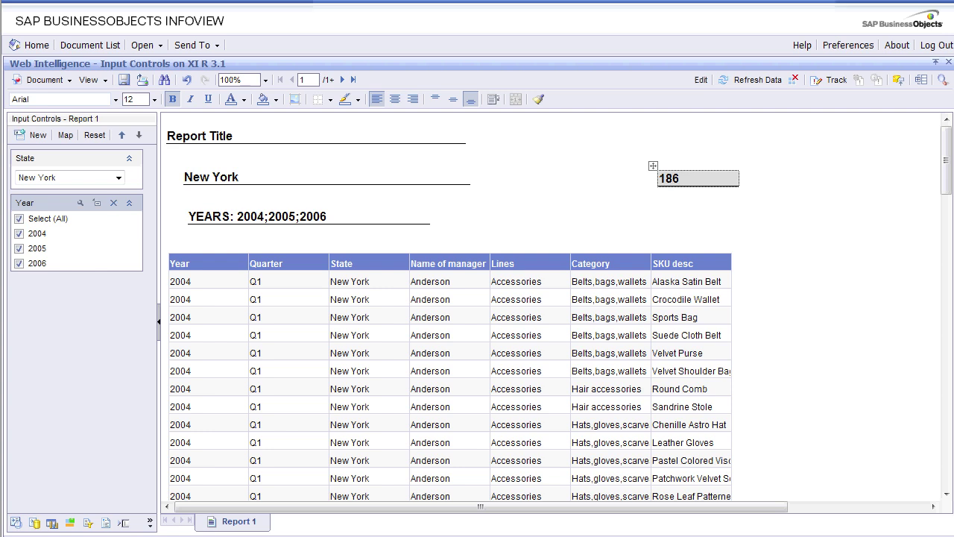
Try the Year input control with only 2006, 2005 and 2004 in turn, and clear every year
click(19, 233)
click(18, 218)
click(18, 263)
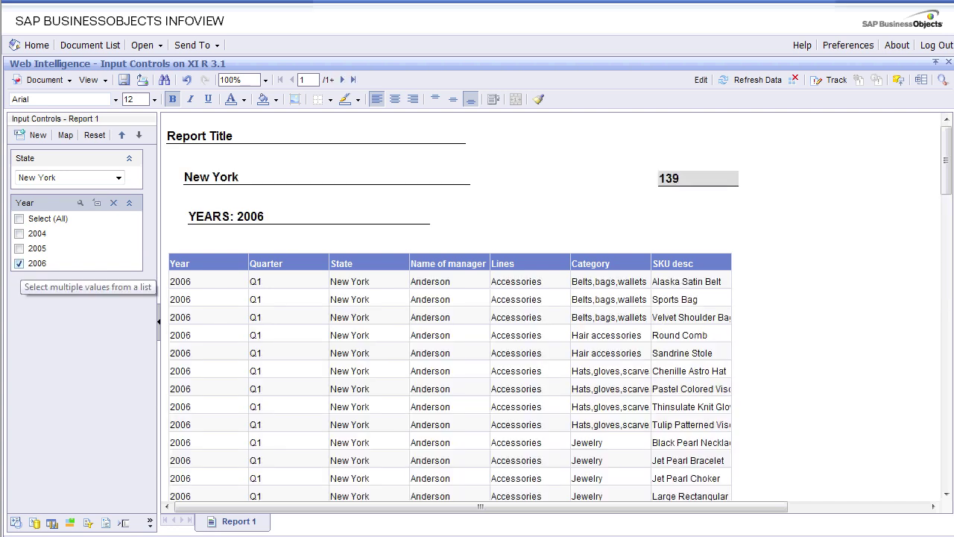
click(18, 263)
click(18, 248)
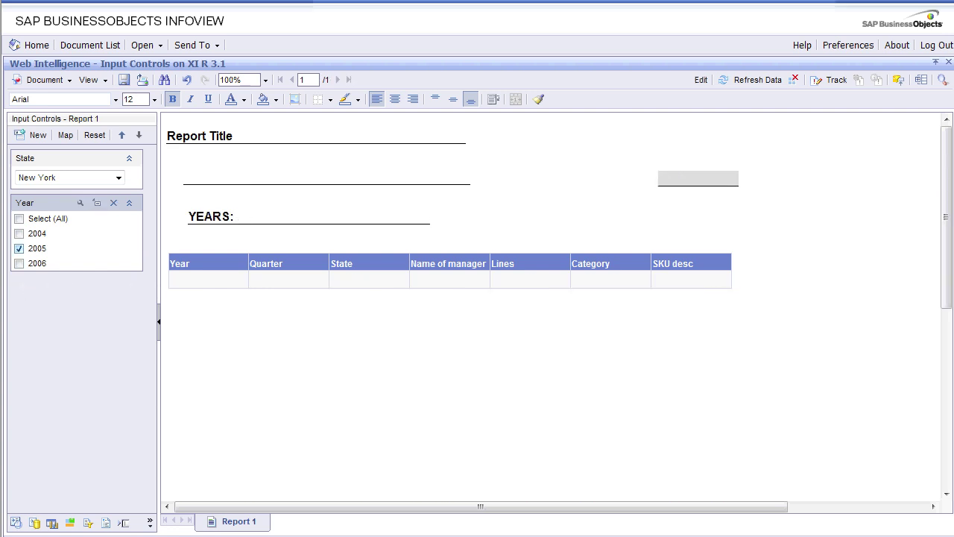
click(18, 248)
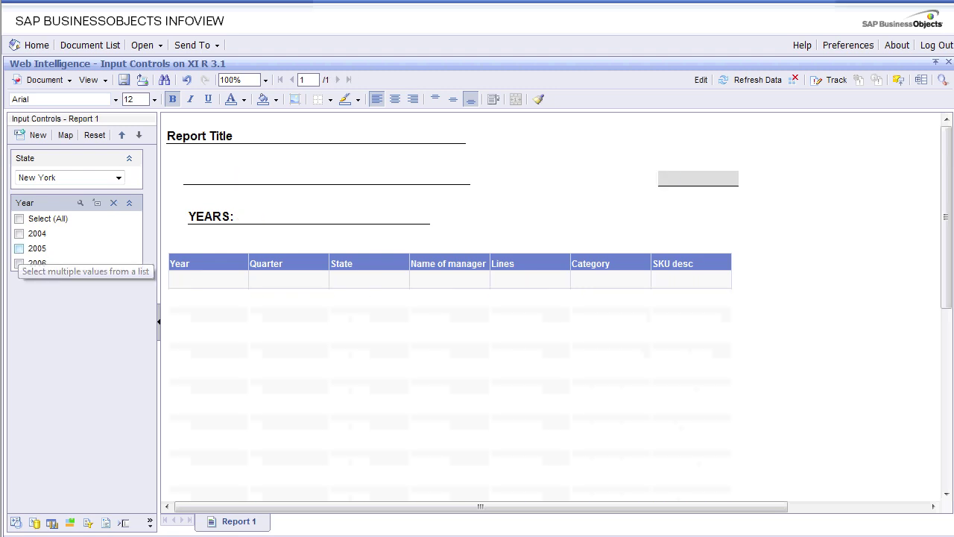
click(19, 233)
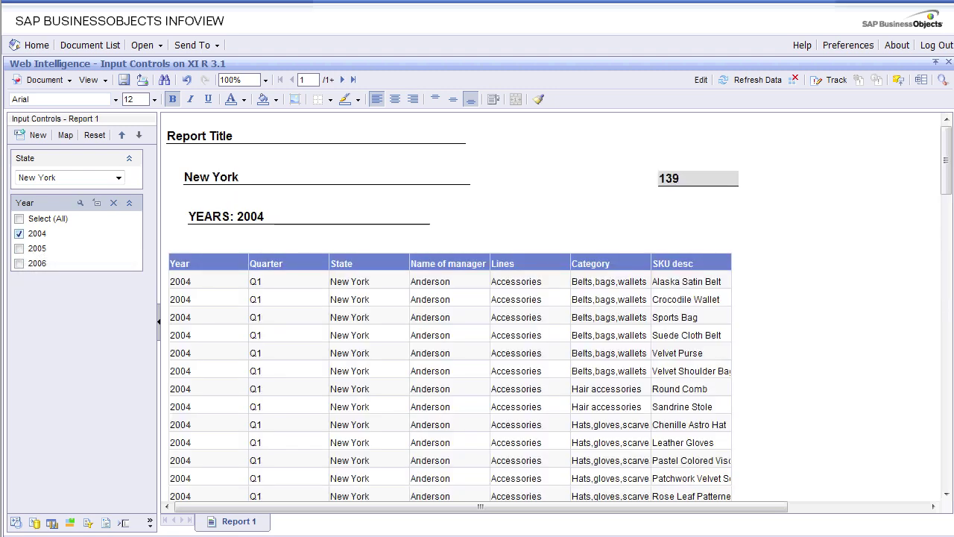
click(19, 233)
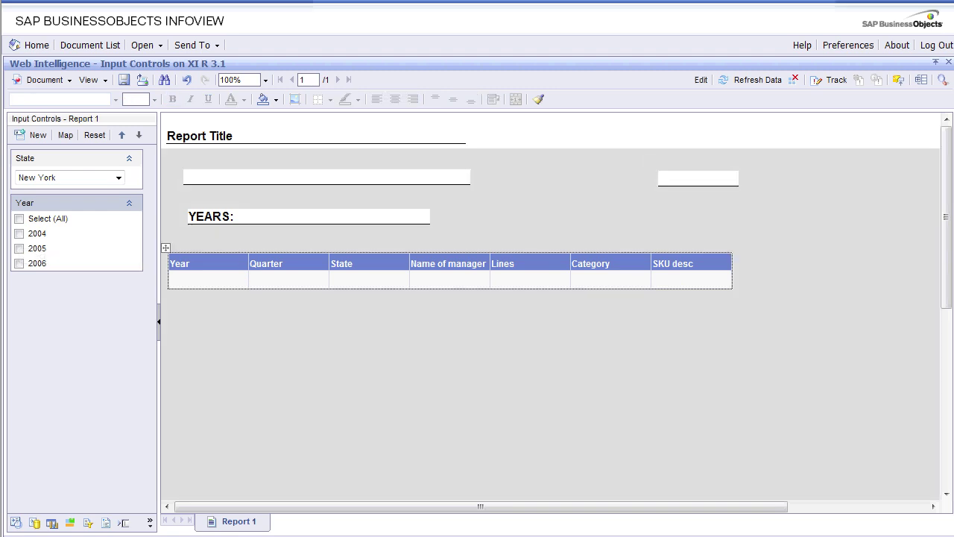
Set the State input control to Colorado and select all years in the Year input control
click(118, 177)
click(38, 213)
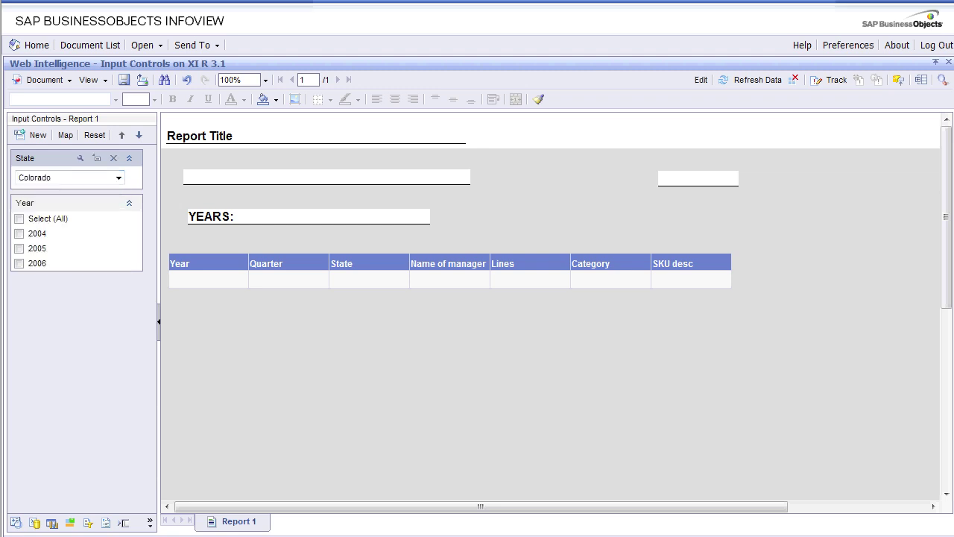
click(111, 177)
click(60, 212)
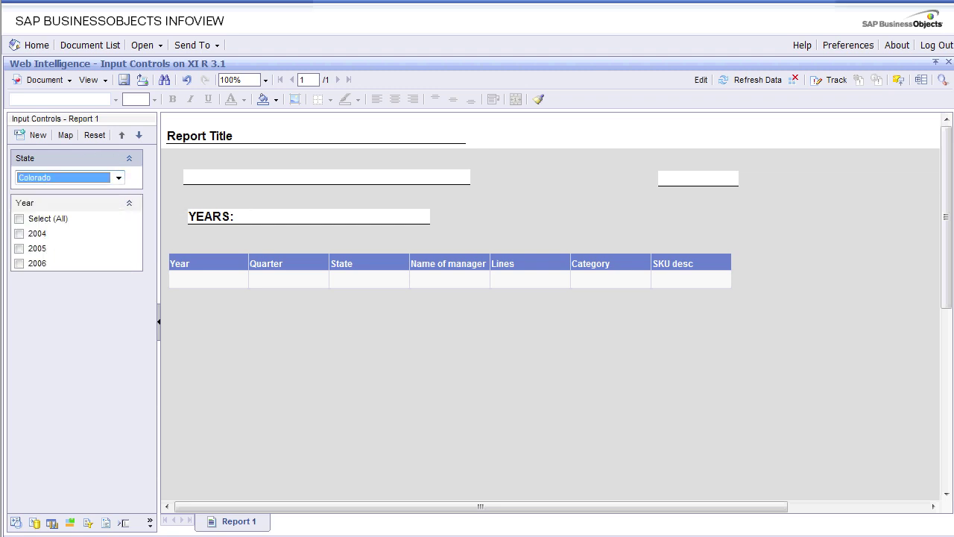
click(22, 219)
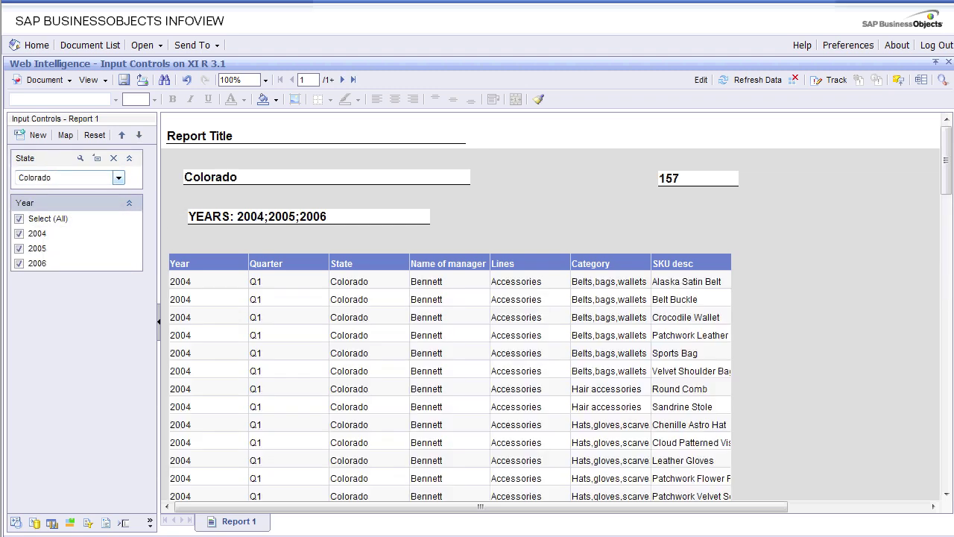
Try the State input control with Illinois, Massachusetts, Colorado, Massachusetts again and Texas, keeping all years selected
click(117, 178)
click(28, 243)
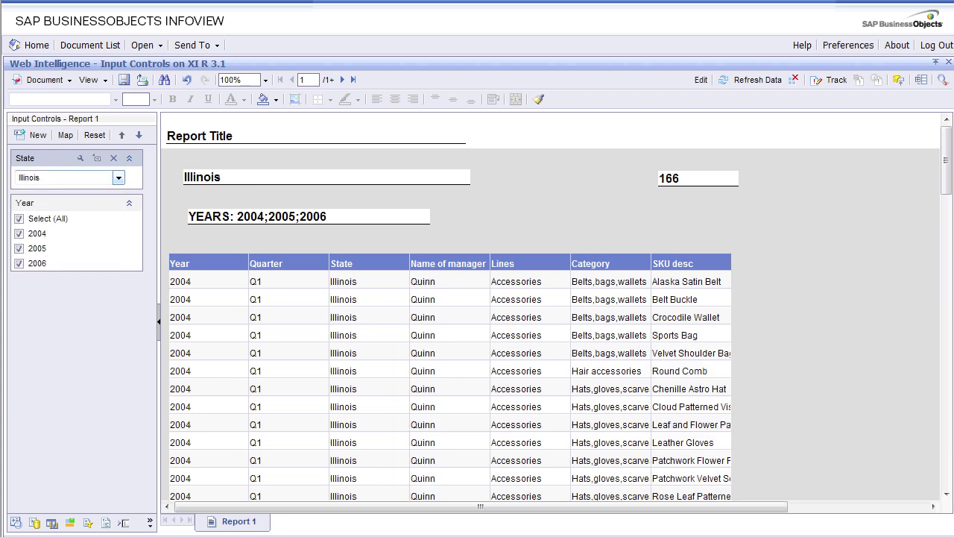
click(119, 177)
click(45, 254)
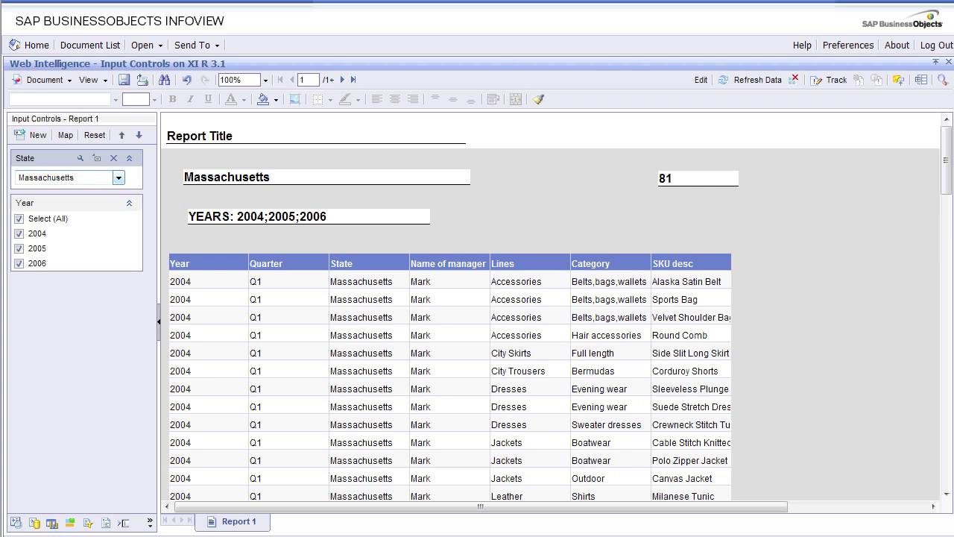
click(119, 177)
click(30, 210)
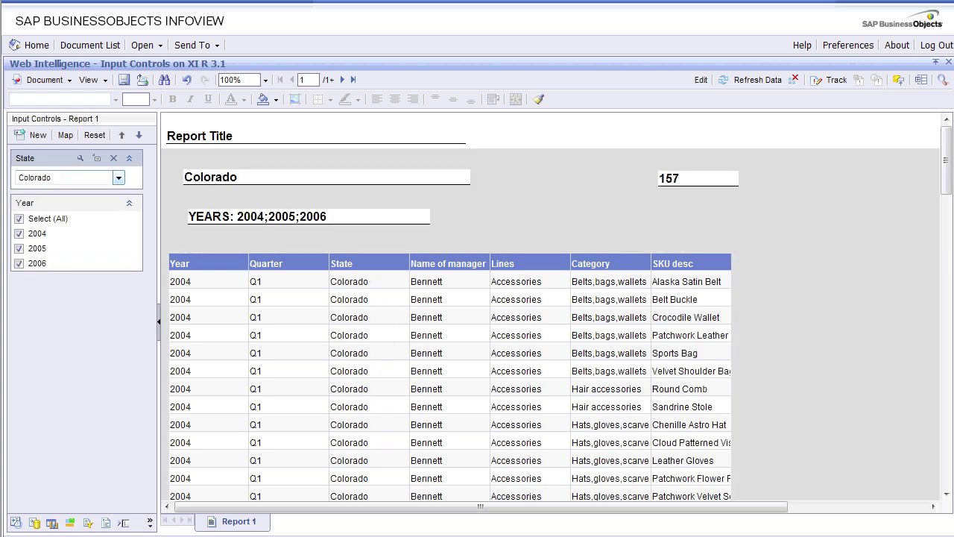
click(119, 177)
click(45, 253)
click(119, 178)
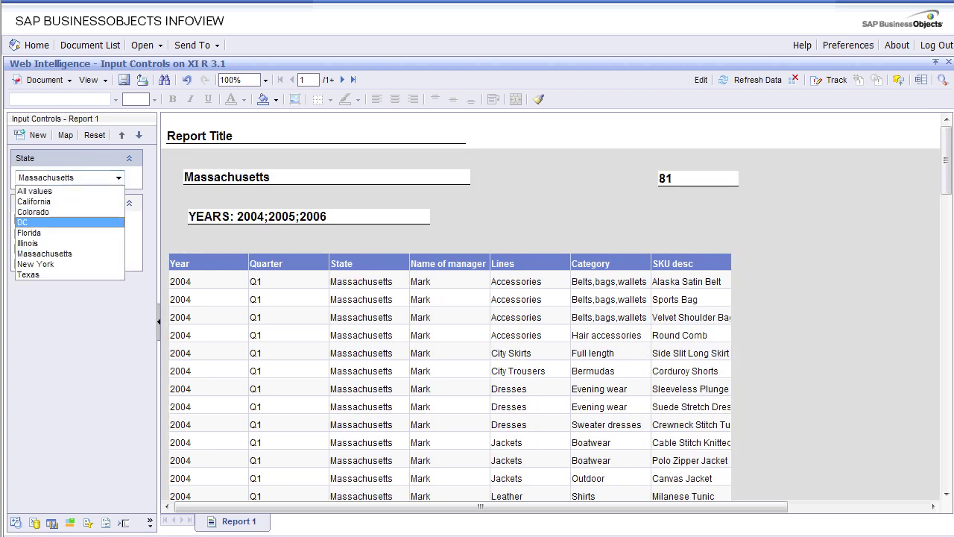
click(29, 275)
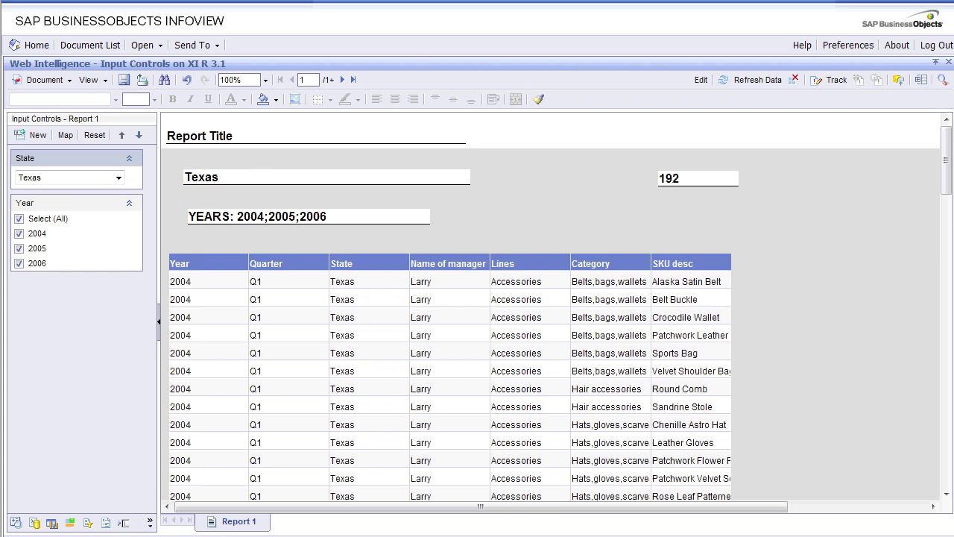
Open the report for editing and review the State input control's type, label and list of values settings
click(42, 80)
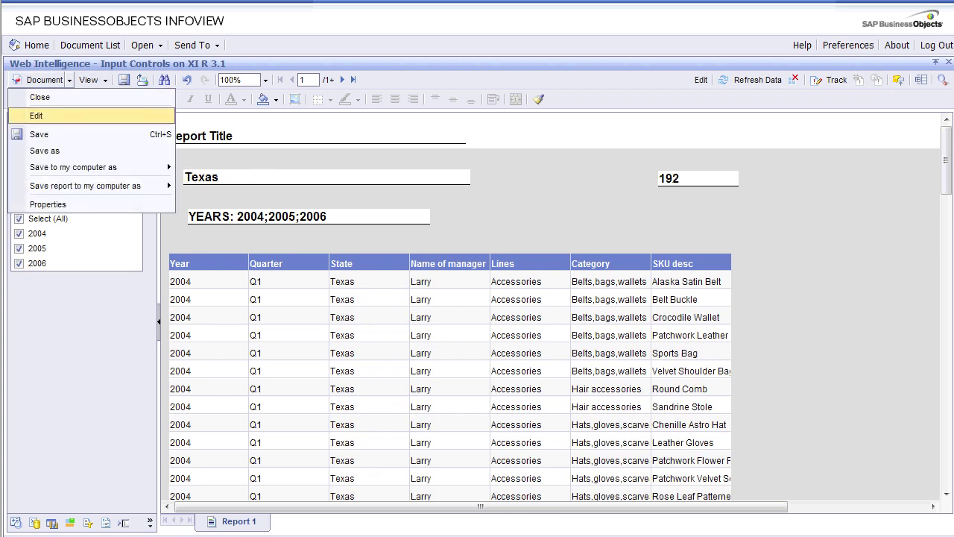
click(37, 116)
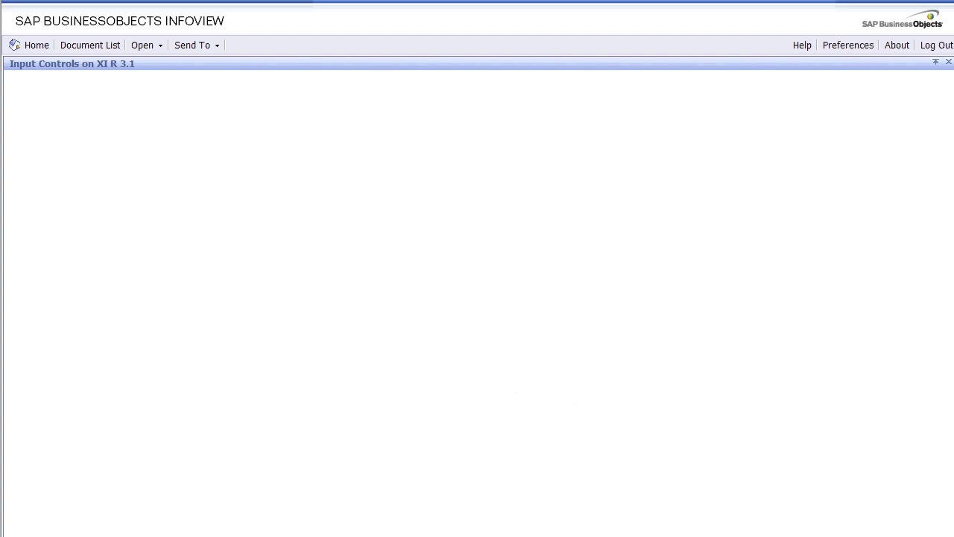
click(183, 209)
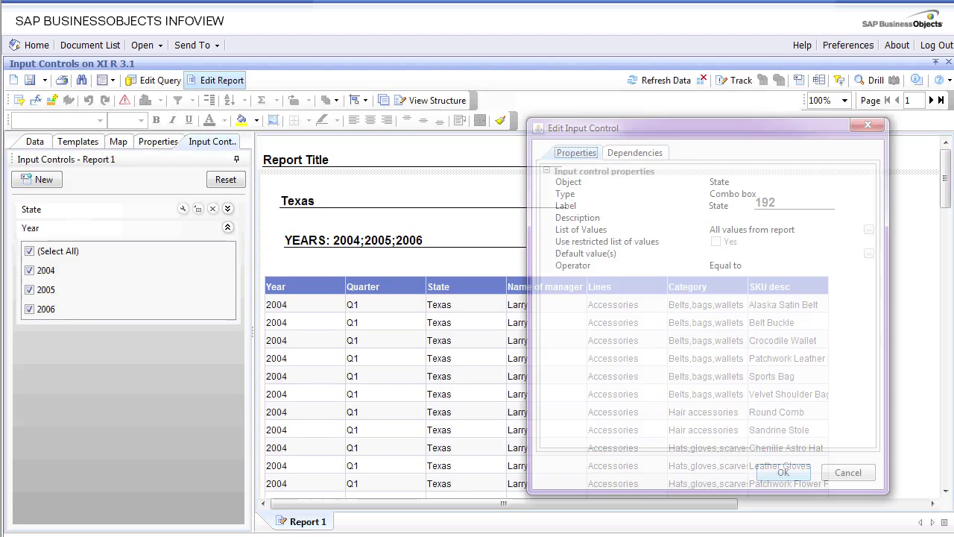
click(567, 193)
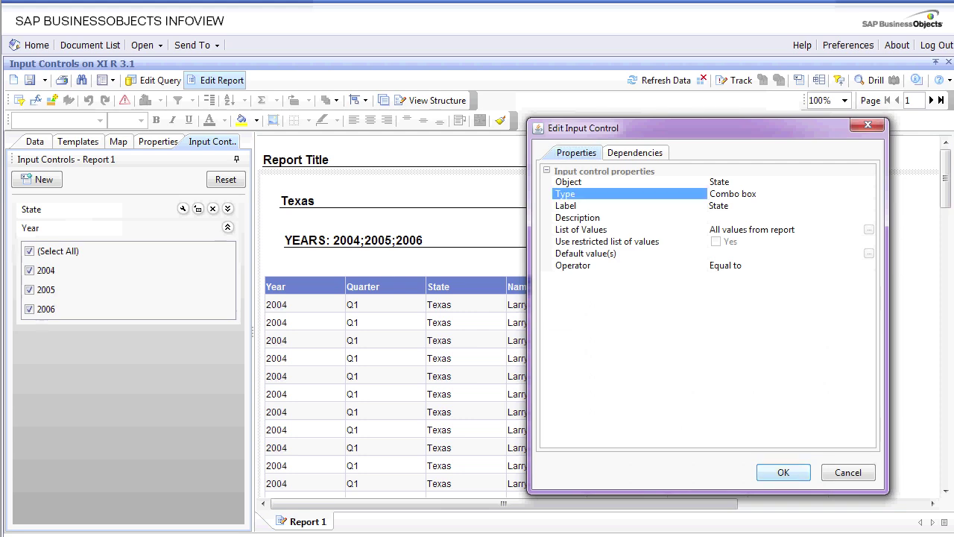
click(567, 206)
click(581, 228)
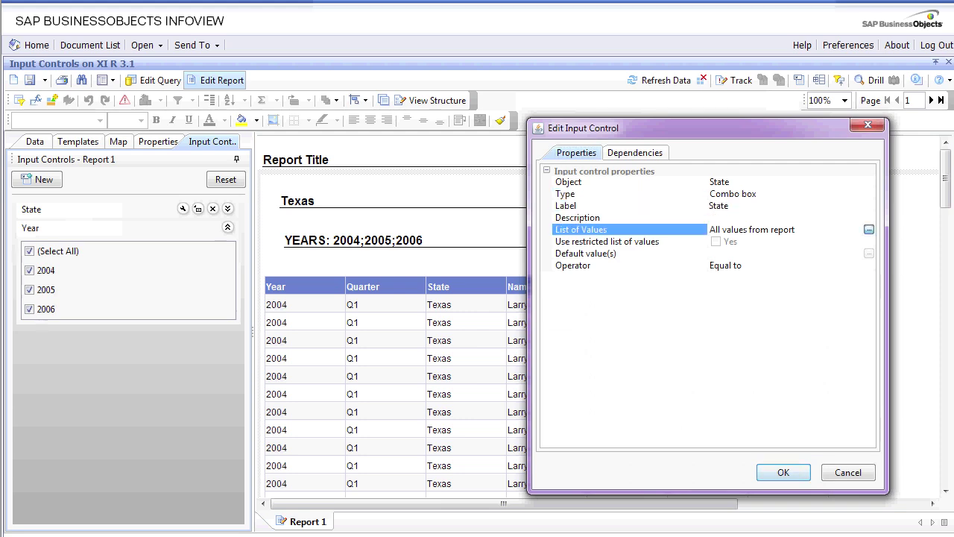
click(868, 229)
click(600, 438)
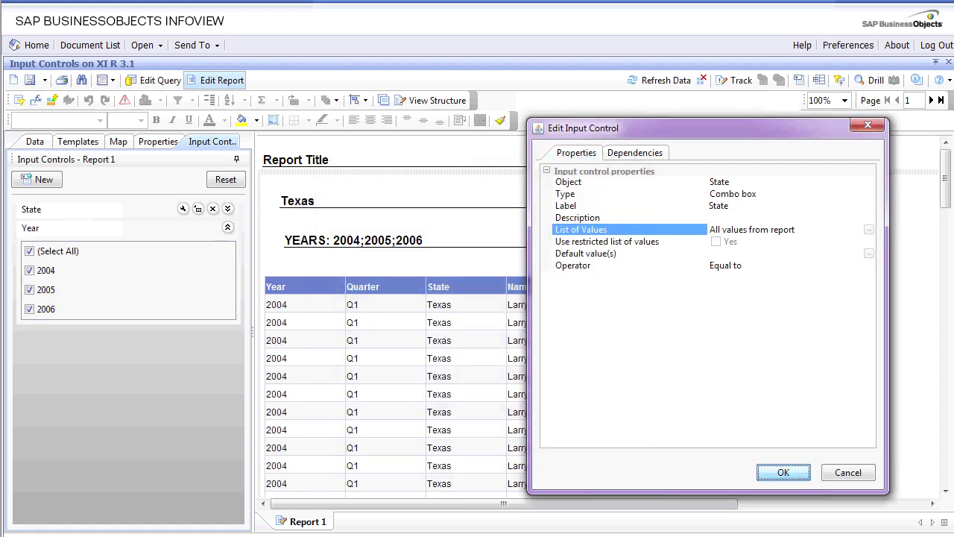
click(783, 472)
Replace the State combo box input control with a multiple-value list box showing 10 lines
click(212, 209)
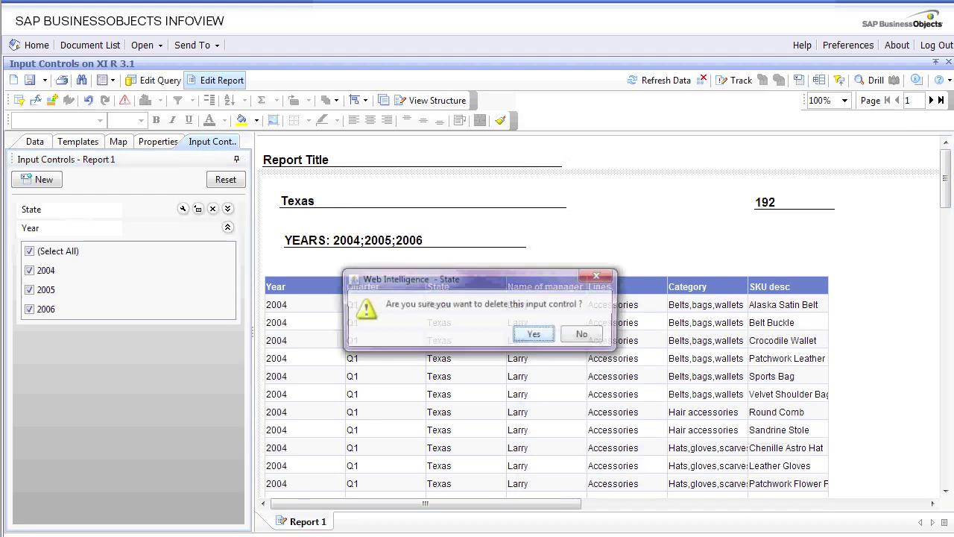
key(Return)
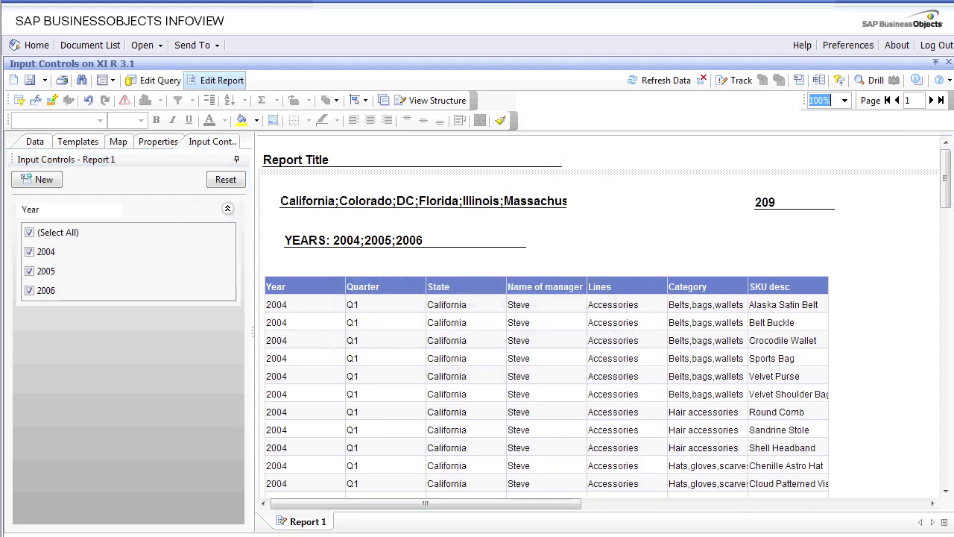
click(38, 179)
click(597, 295)
click(790, 450)
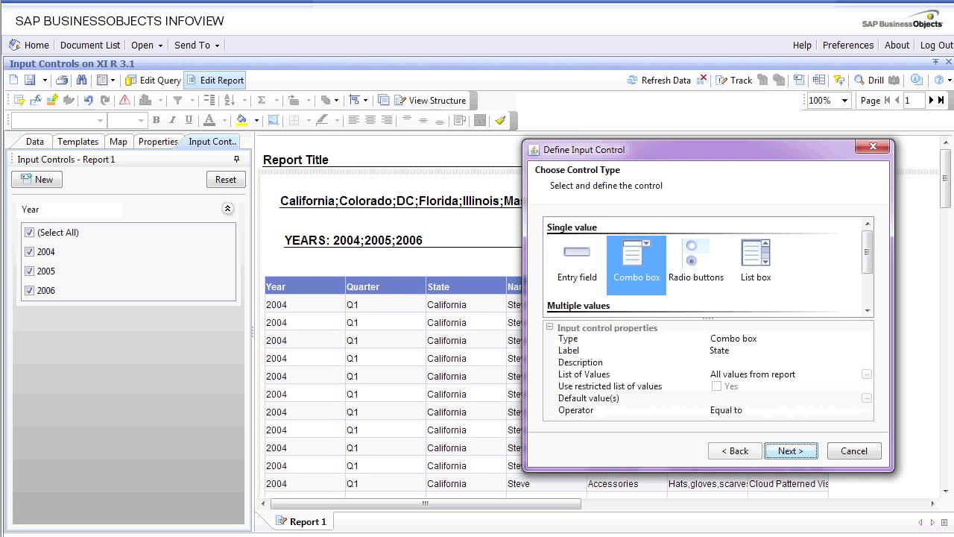
drag(524, 141, 348, 0)
click(462, 149)
click(402, 149)
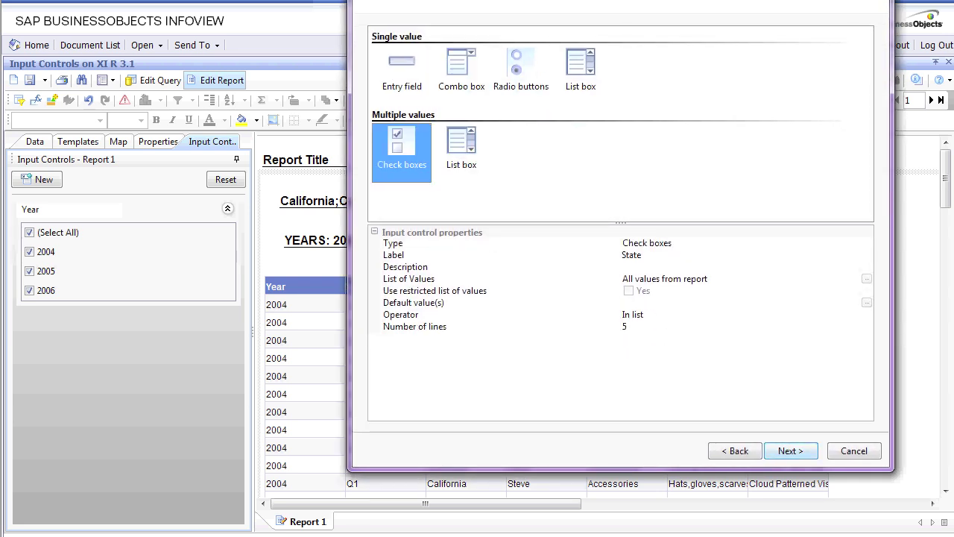
click(461, 149)
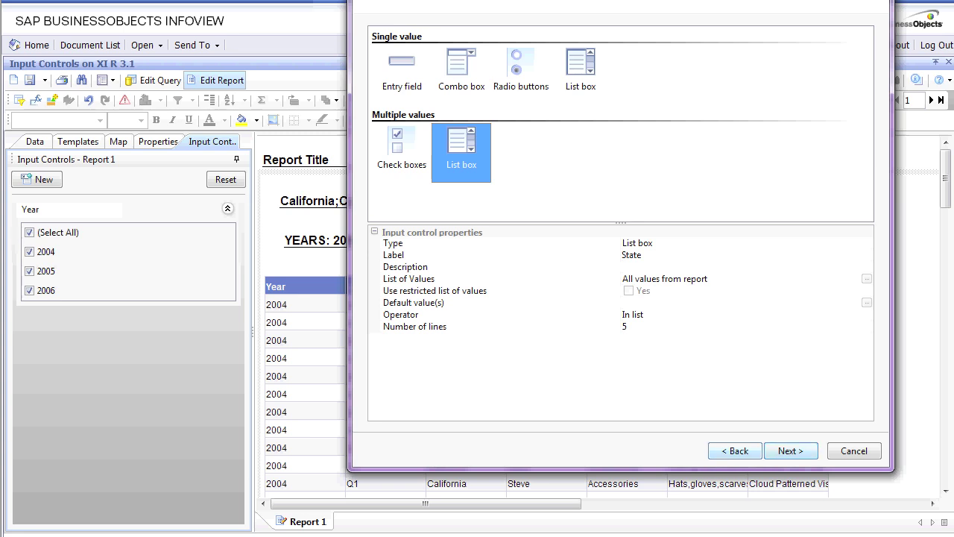
click(625, 327)
text(10)
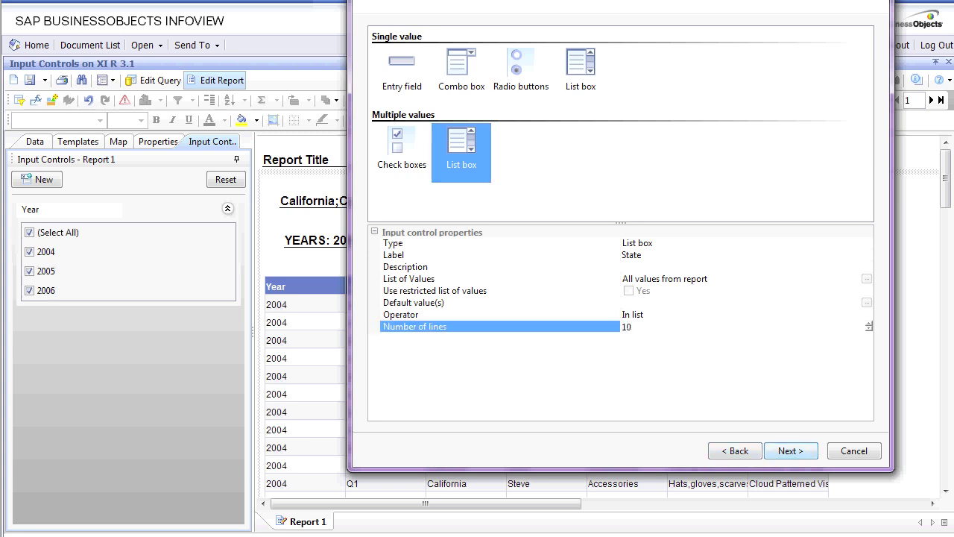
click(790, 450)
click(785, 450)
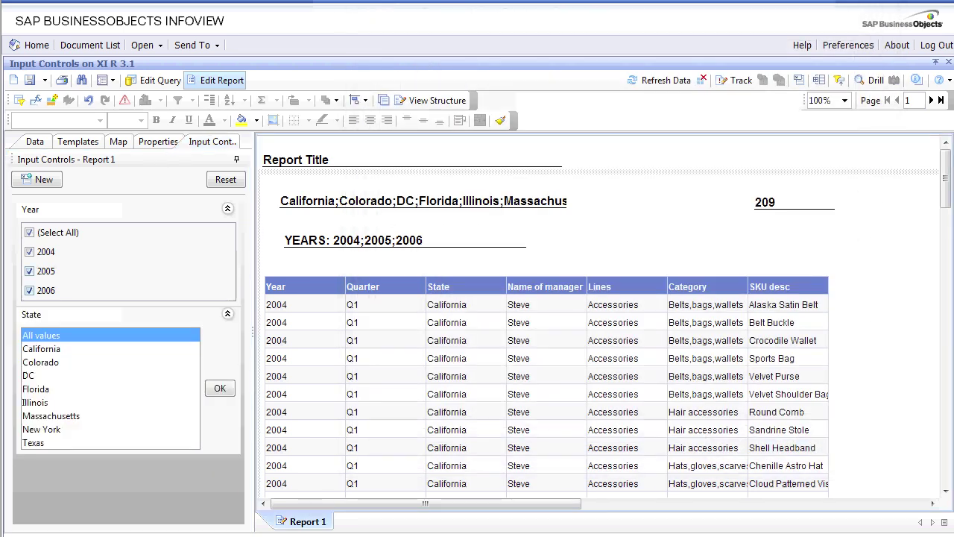
Try single and multiple selections in the State list box, including Illinois, Massachusetts and New York together, without applying them
click(41, 348)
click(41, 362)
click(42, 349)
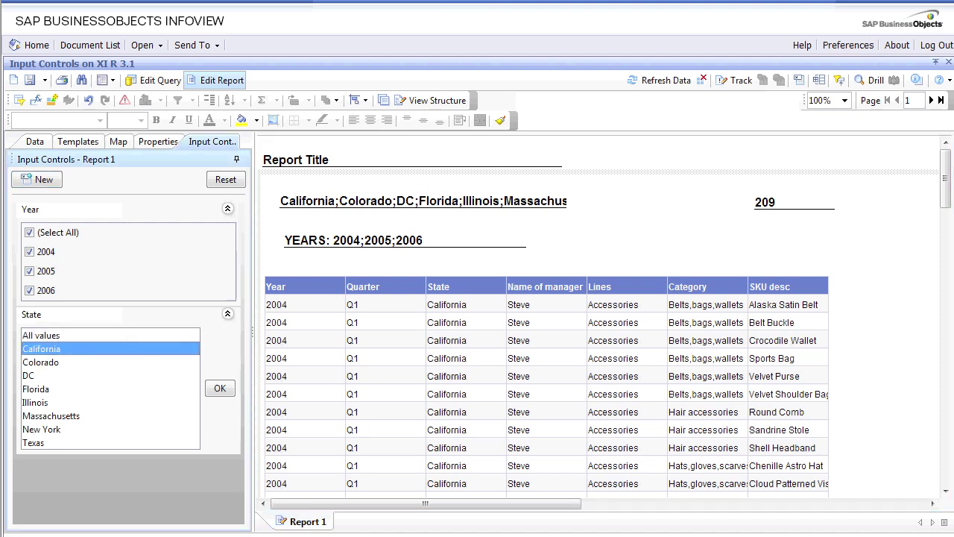
click(28, 376)
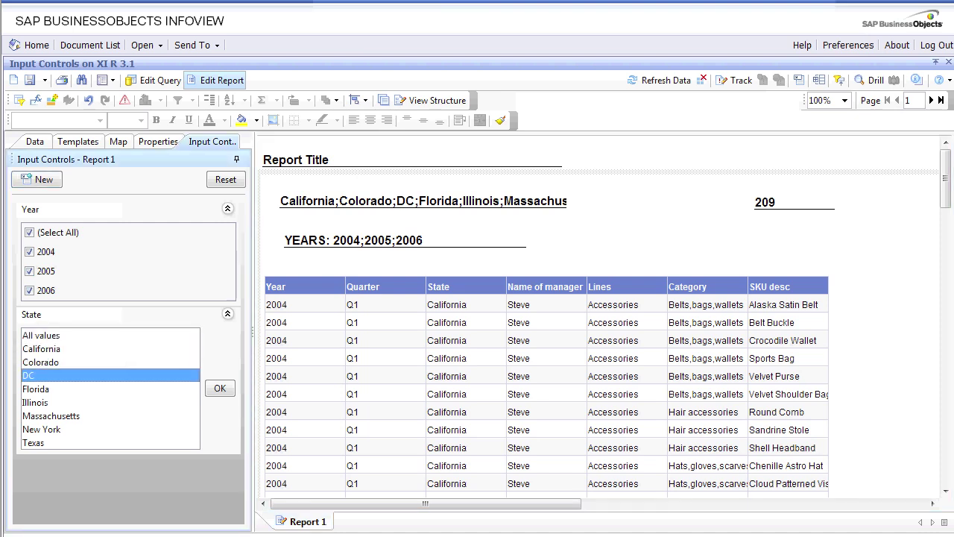
click(51, 416)
click(41, 429)
ctrl+click(51, 416)
ctrl+click(35, 402)
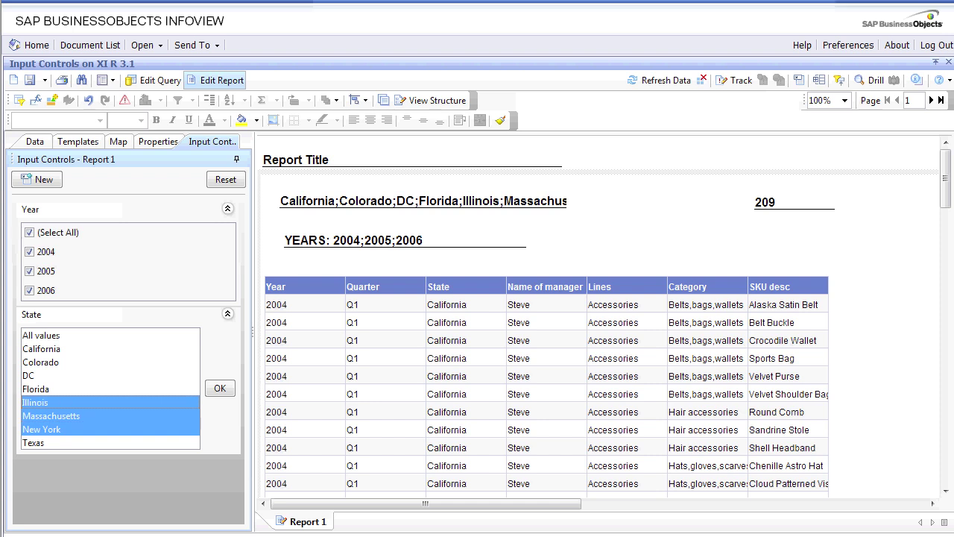
ctrl+click(36, 389)
click(40, 362)
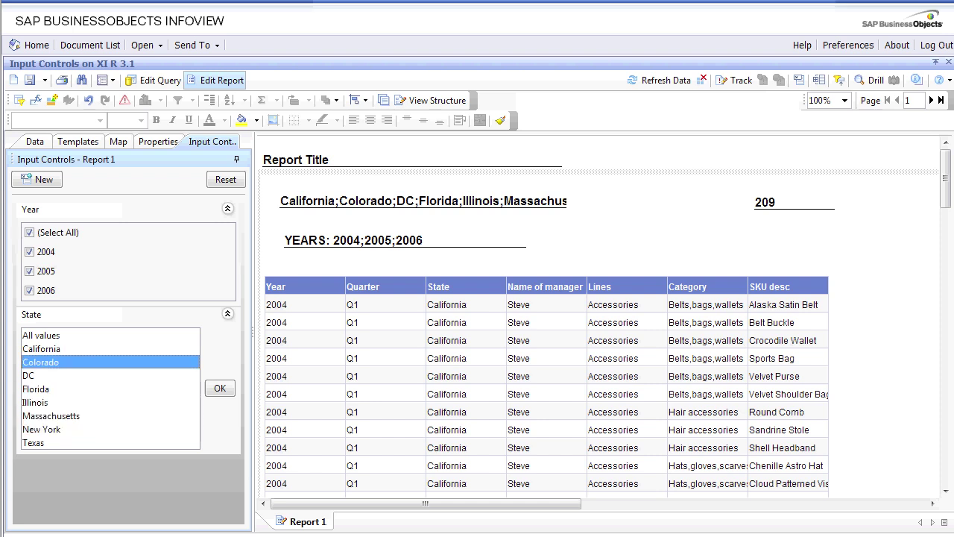
Select California, Colorado, Florida and Illinois in the State list box and apply the selection to the report
click(35, 401)
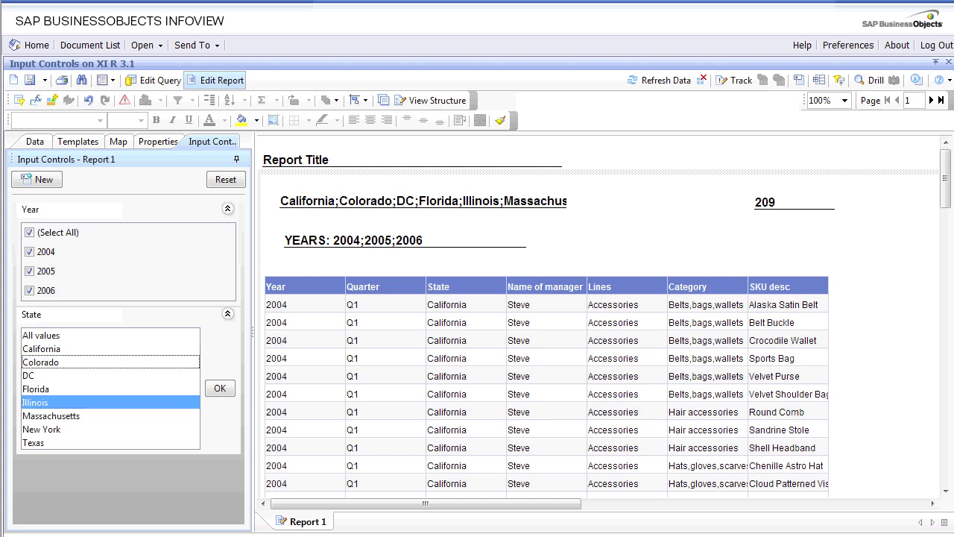
ctrl+click(35, 388)
ctrl+click(41, 348)
ctrl+click(41, 361)
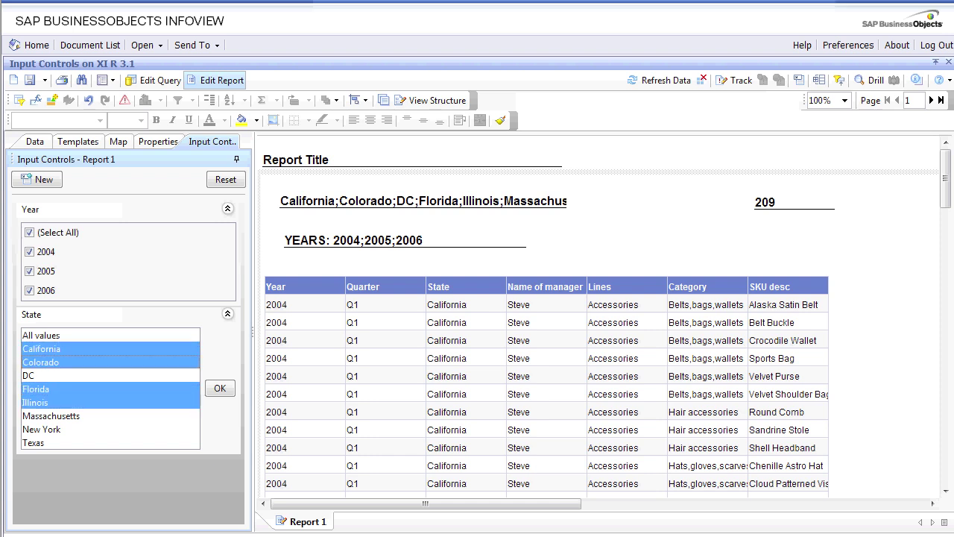
click(220, 388)
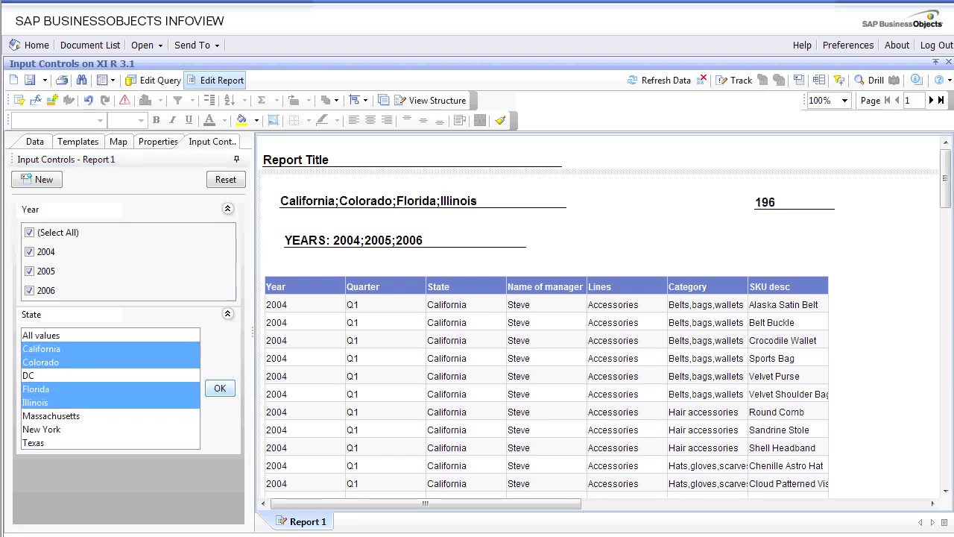
Review the properties and dependencies of the State list box input control
click(183, 314)
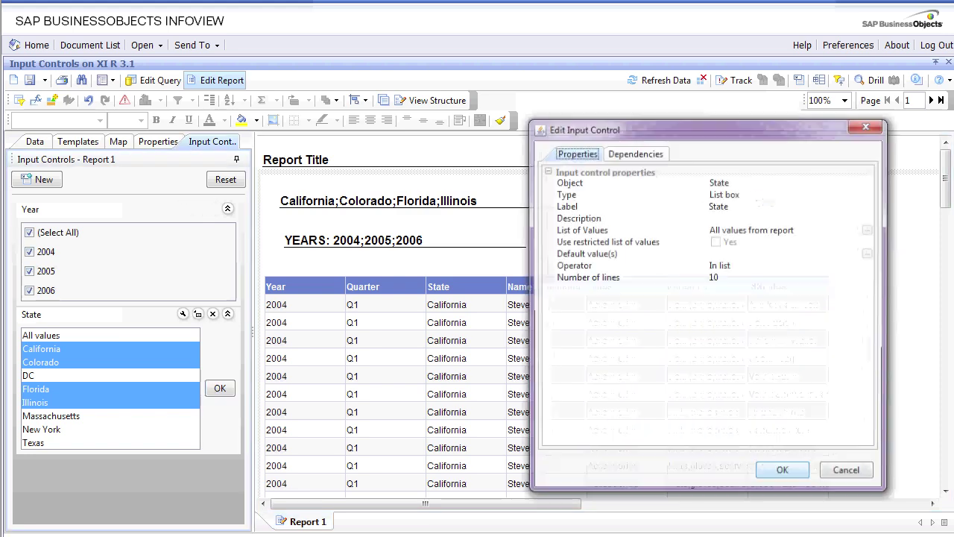
click(719, 206)
click(724, 194)
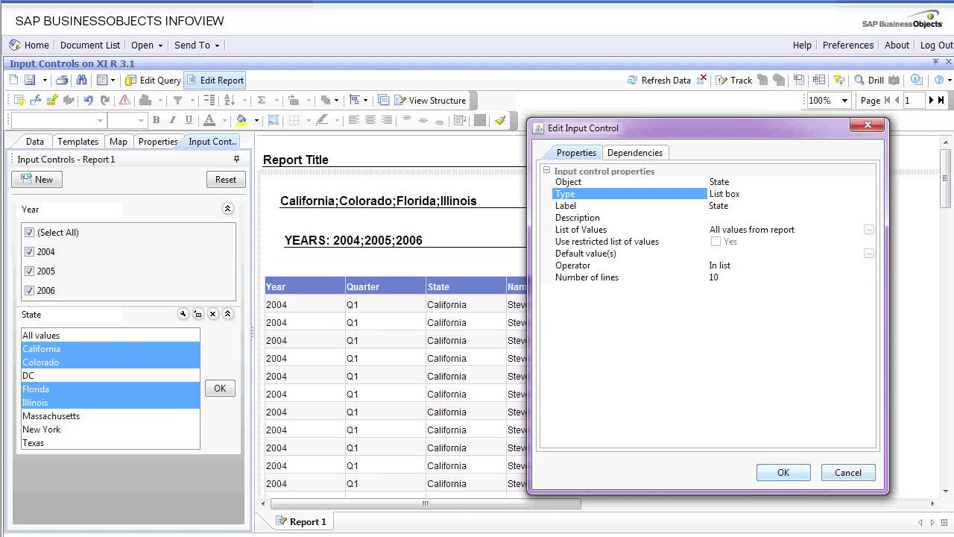
click(635, 153)
click(576, 153)
click(868, 125)
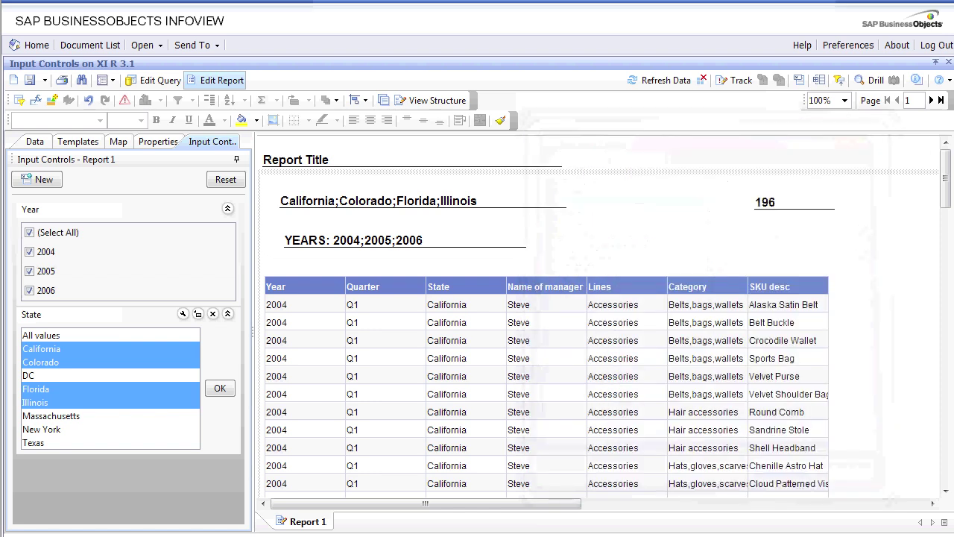
Replace the State list box with a multiple-value check boxes input control showing 10 lines and assigned to the report body
click(212, 314)
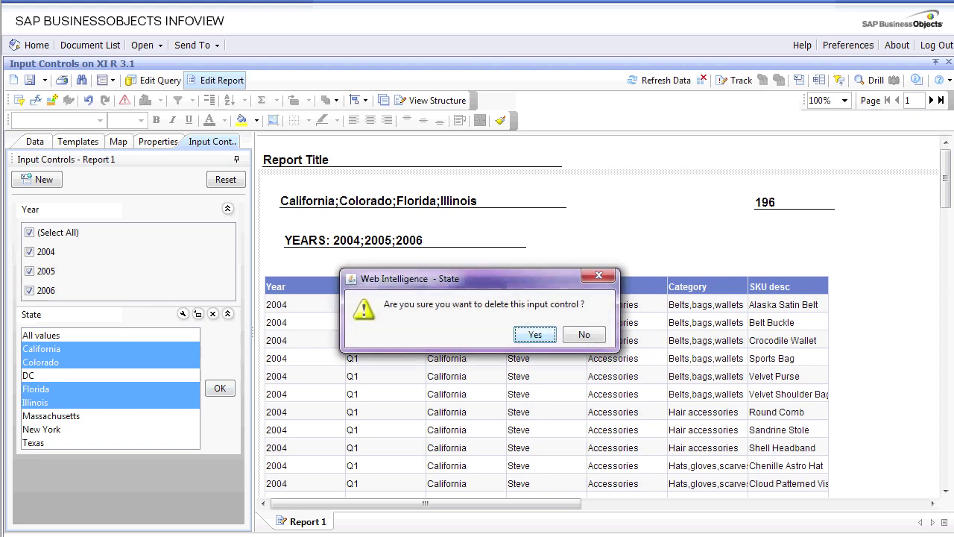
key(Return)
click(37, 179)
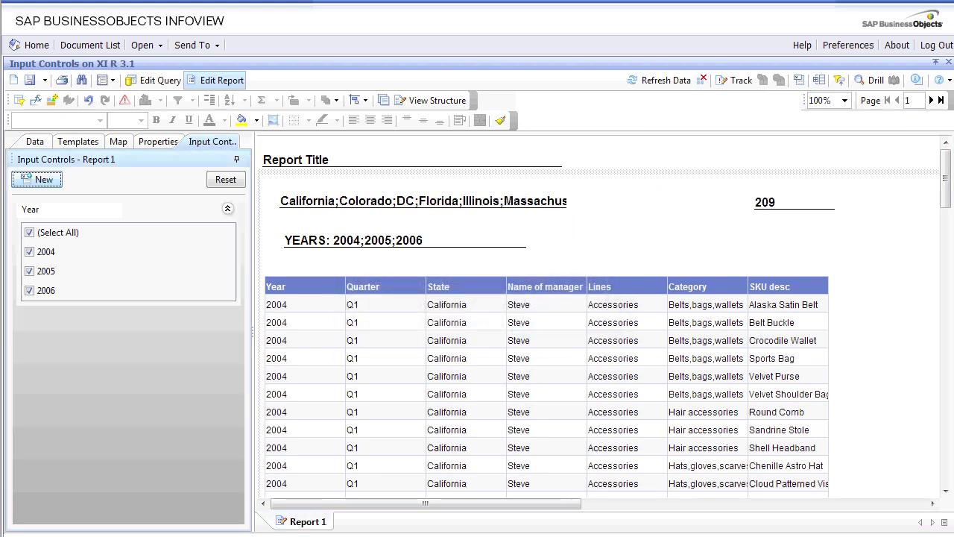
click(602, 295)
click(791, 450)
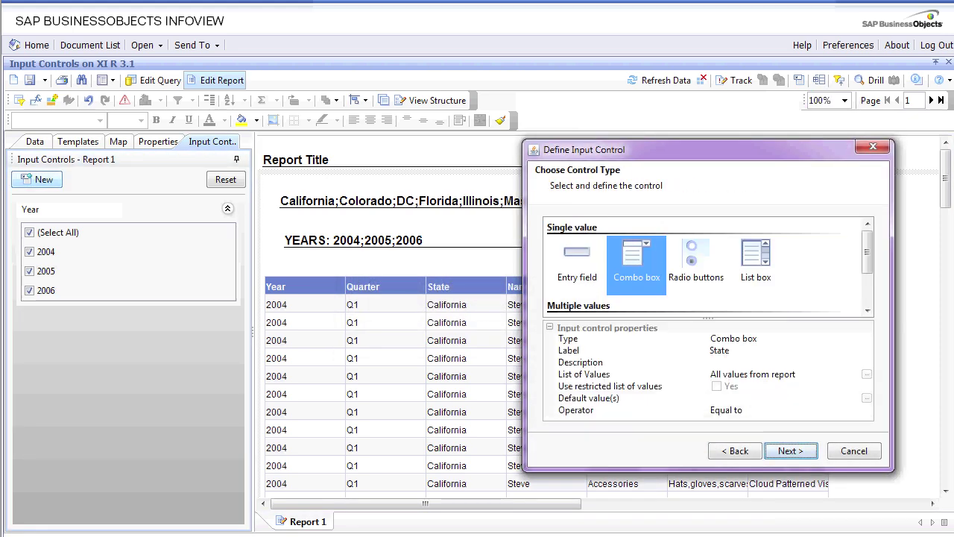
drag(523, 140, 333, 0)
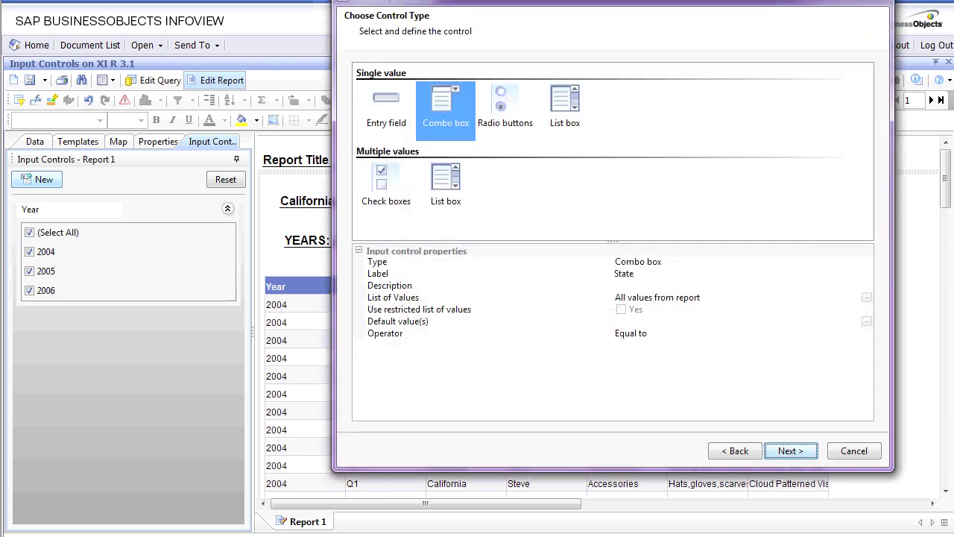
click(386, 186)
click(620, 345)
text(1)
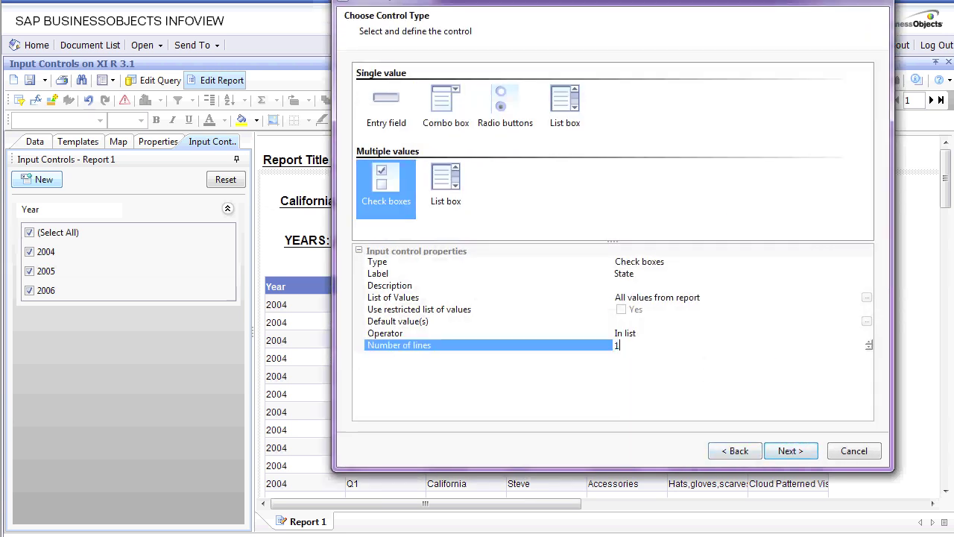
text(0)
click(790, 451)
click(790, 451)
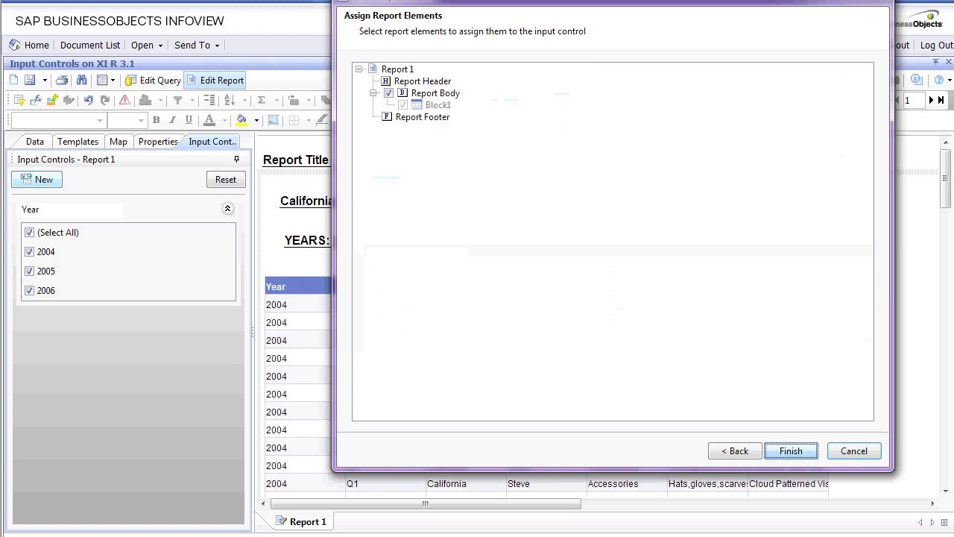
Clear all states in the State check boxes and filter the report to California, Colorado and DC
click(30, 338)
click(30, 357)
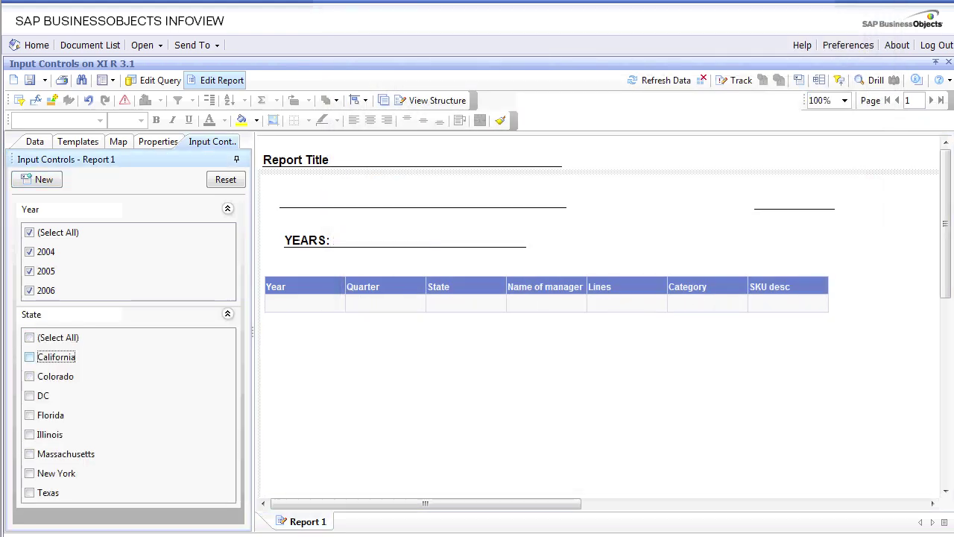
click(30, 376)
click(29, 395)
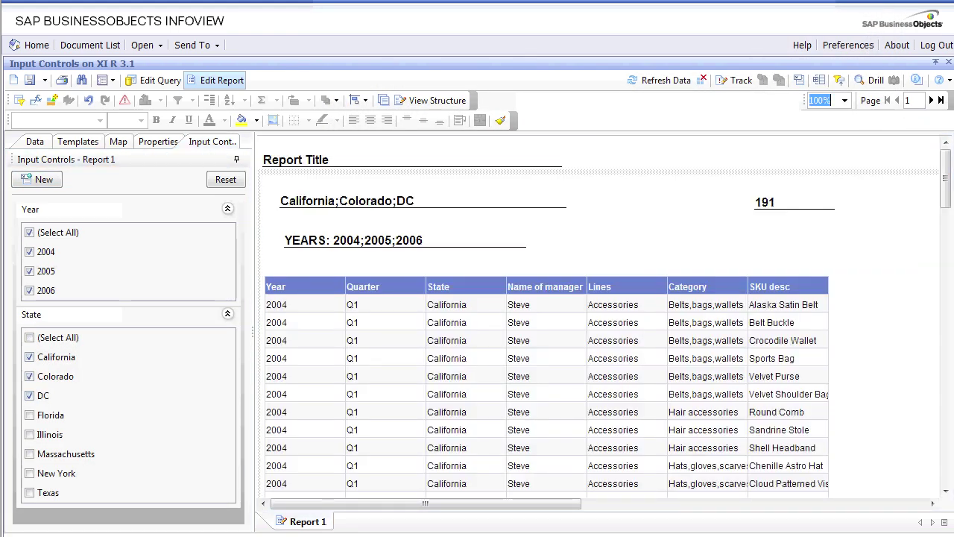
Filter the report to year 2005 only with the Year check boxes
click(29, 251)
click(29, 290)
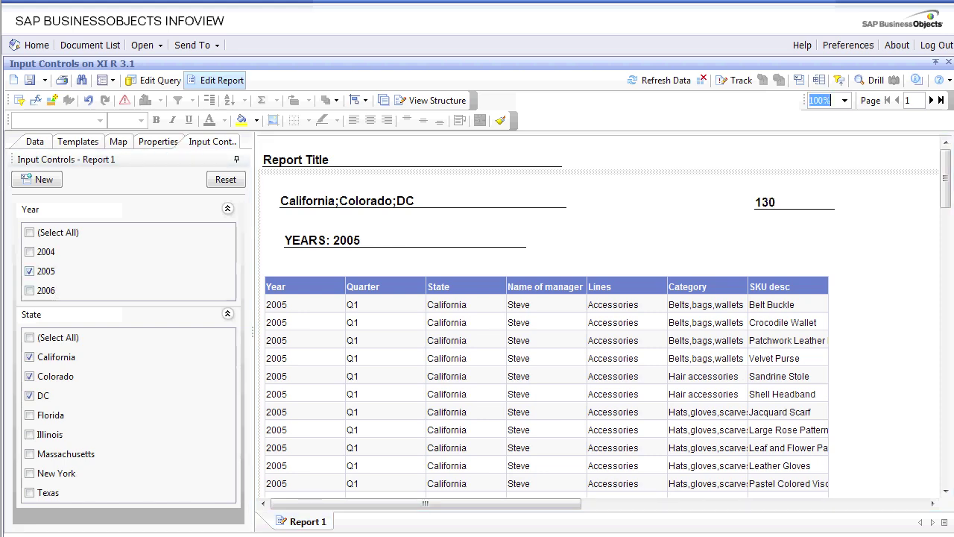
click(29, 270)
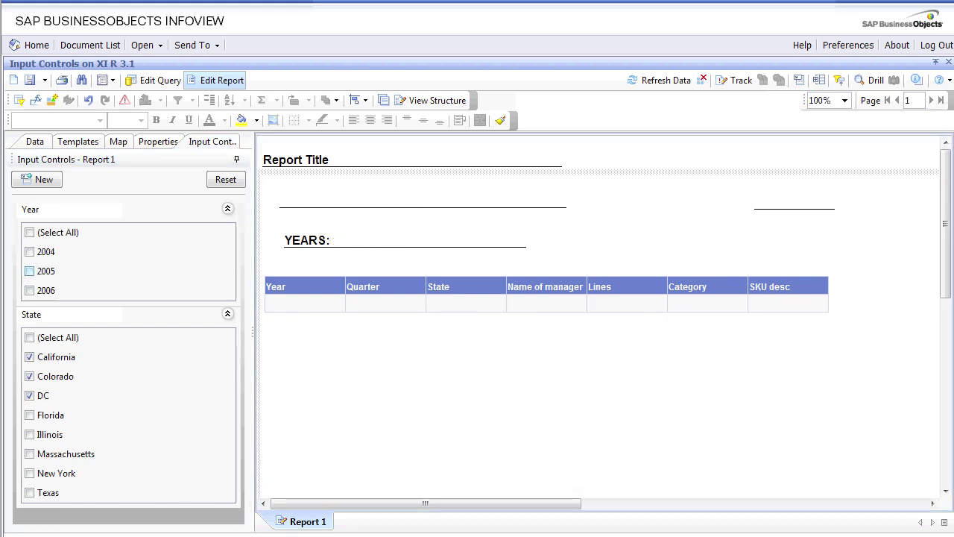
click(29, 271)
Create a multiple-value check boxes input control for Category with 25 lines, assigned to the report body
click(36, 179)
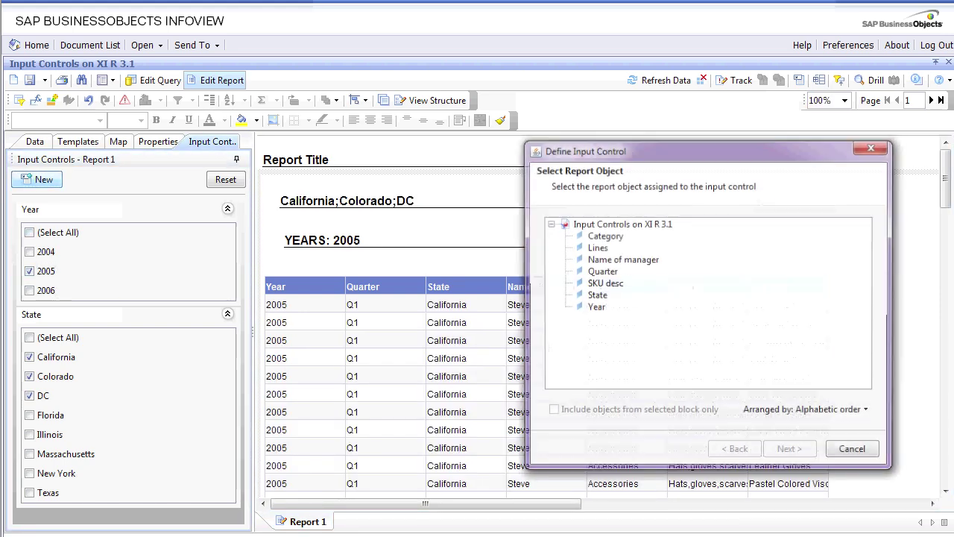
mouse_move(605, 283)
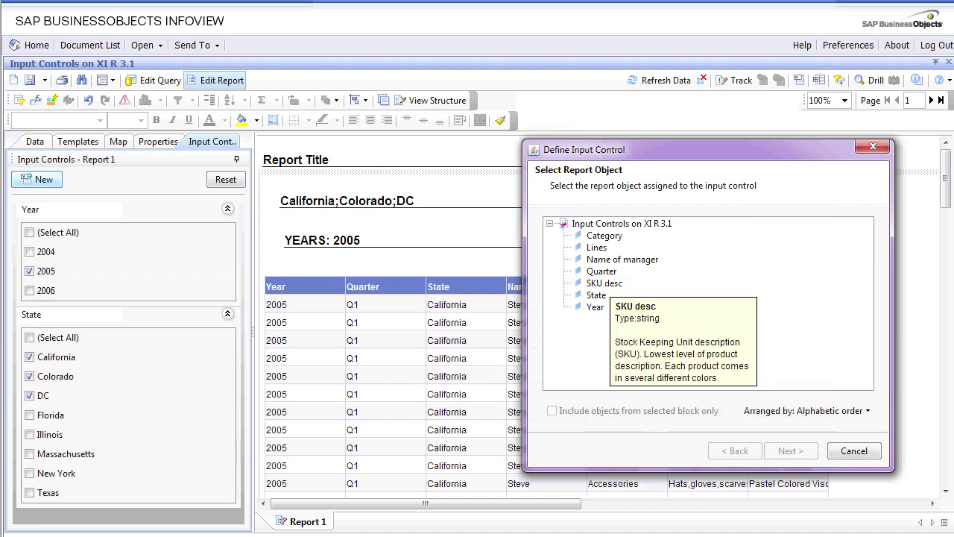
click(603, 236)
click(790, 451)
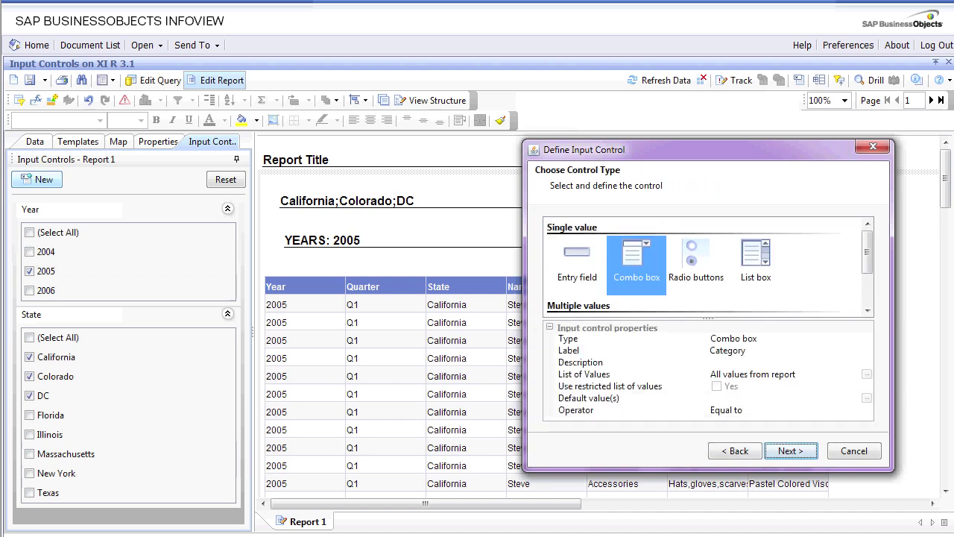
drag(523, 140, 229, 1)
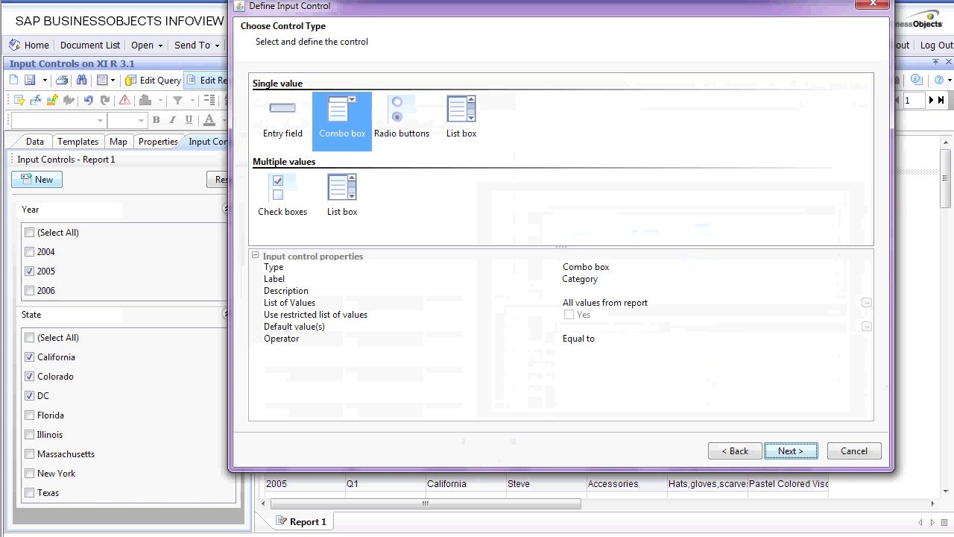
click(282, 199)
double_click(565, 350)
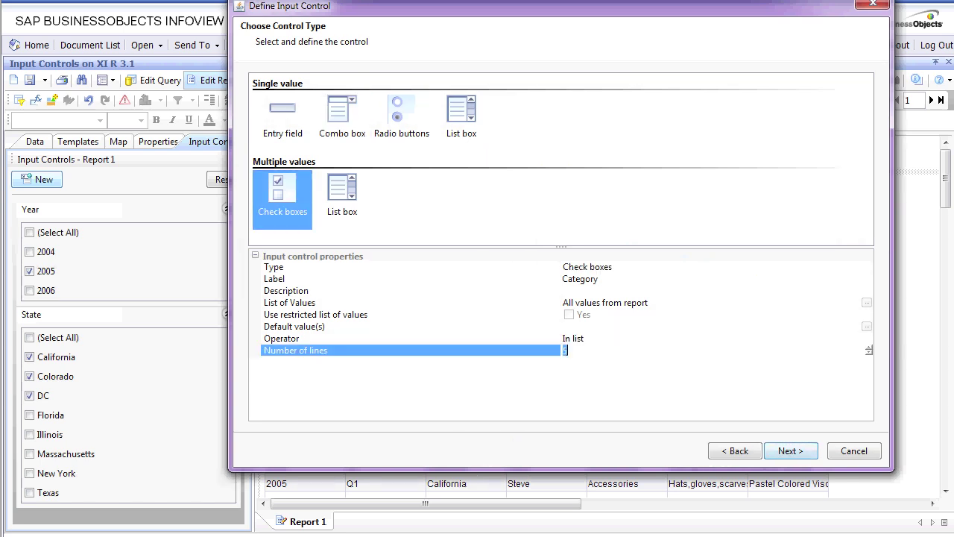
text(25)
click(790, 451)
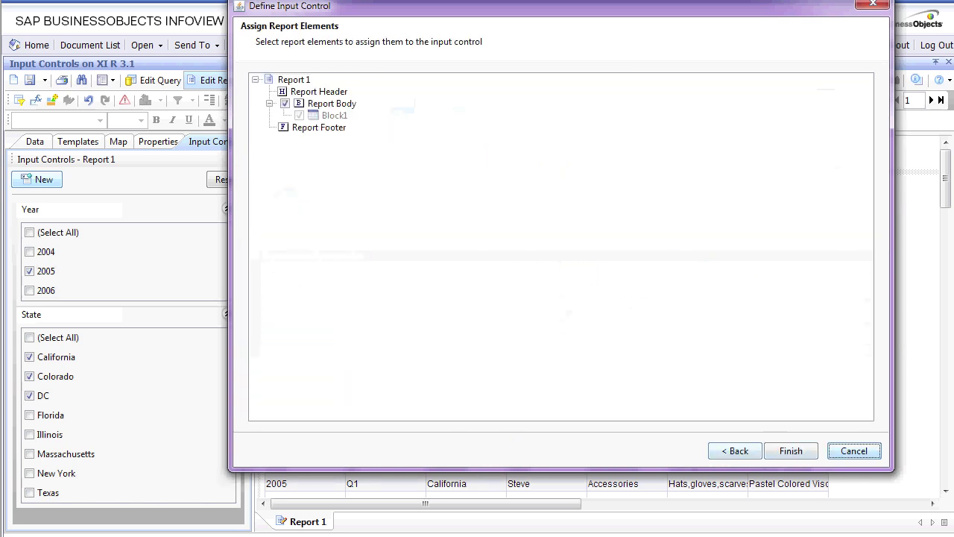
click(790, 450)
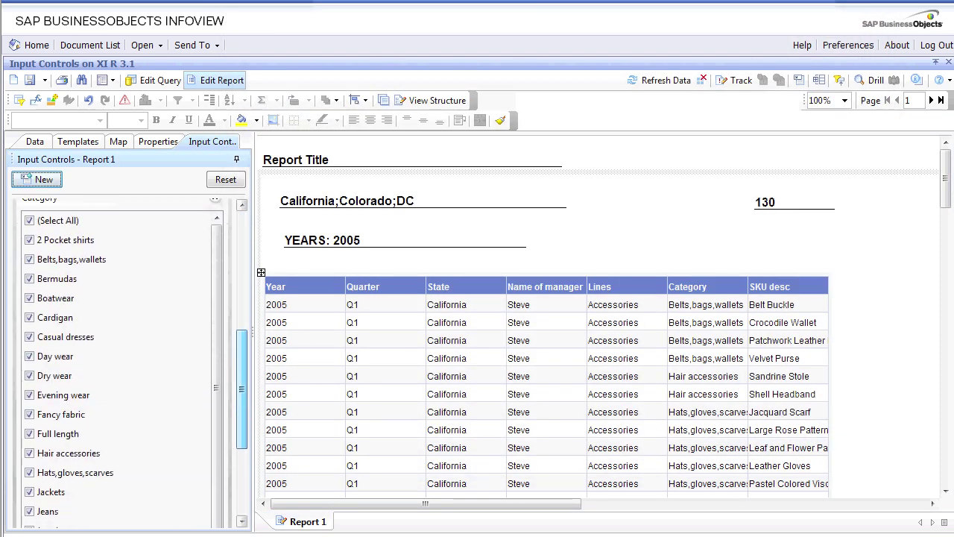
Clear all categories, try 2 Pocket shirts, Belts,bags,wallets and Bermudas, and leave only Boatwear and Cardigan selected in the Category check boxes
click(30, 221)
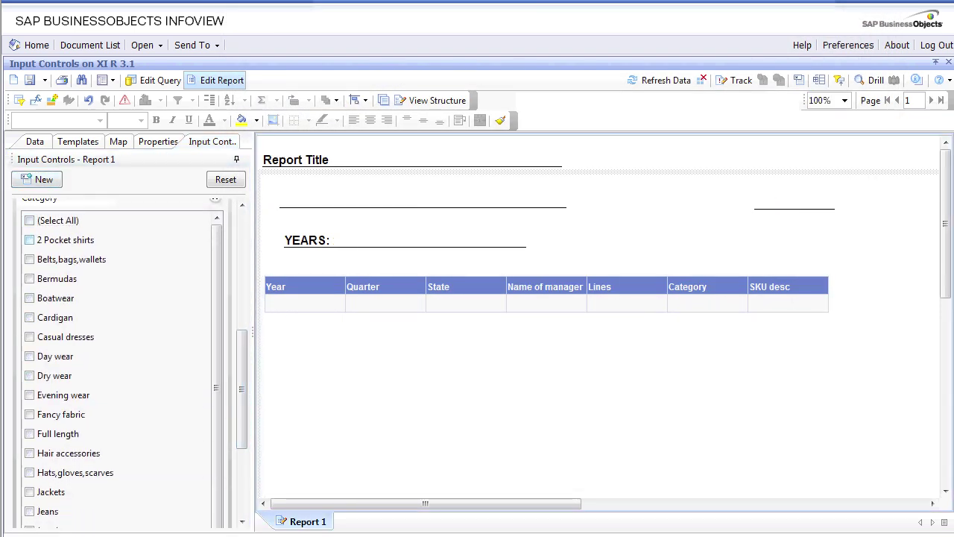
click(30, 240)
click(29, 258)
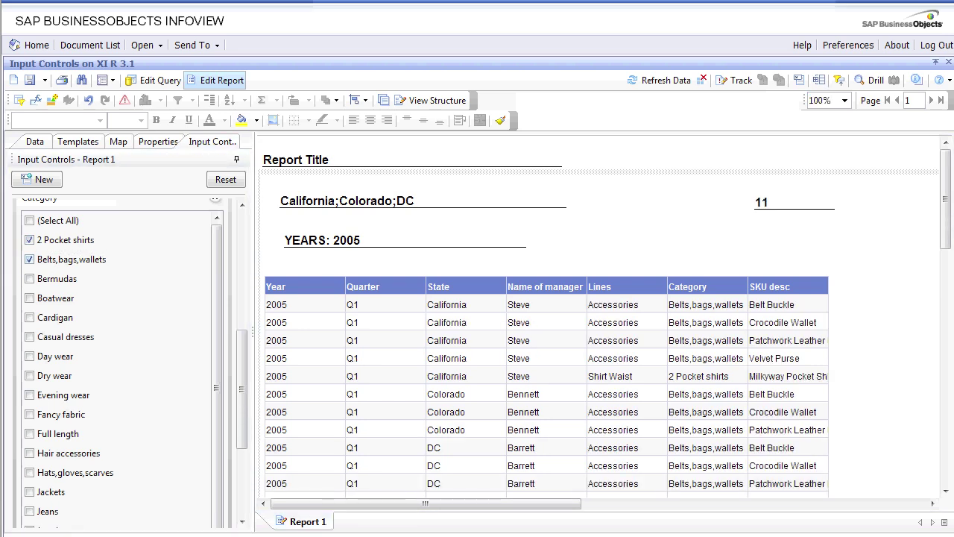
click(29, 277)
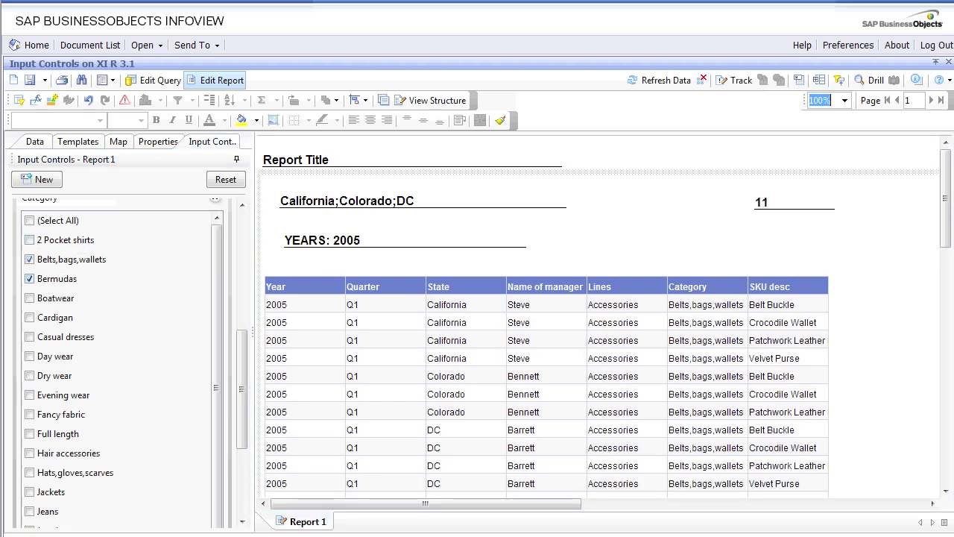
click(29, 298)
click(29, 317)
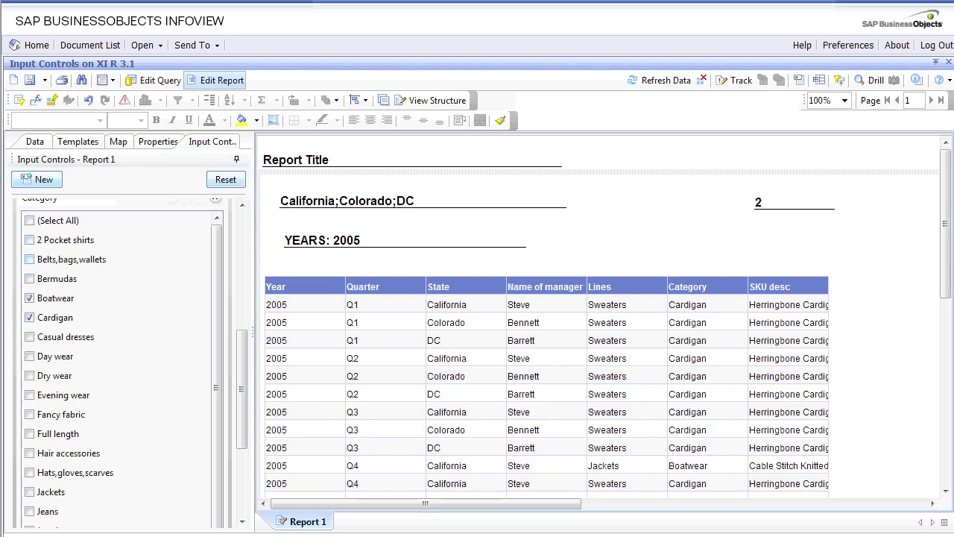
drag(241, 389, 241, 271)
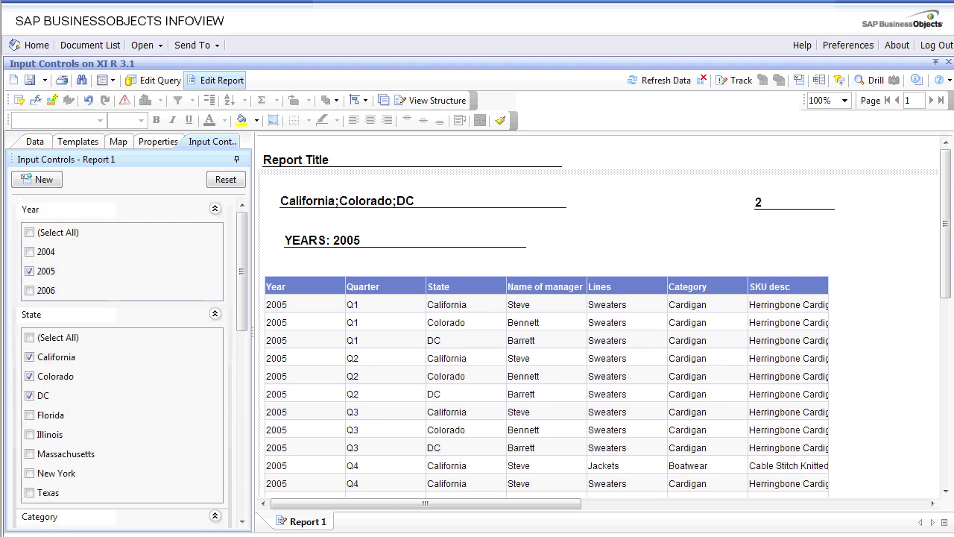